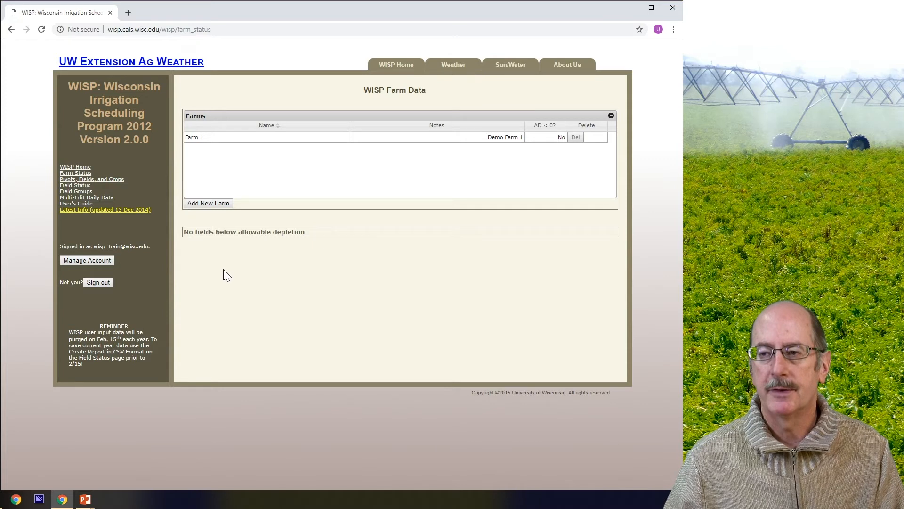
# - View the account management page and return to the farm data
pyautogui.click(92, 260)
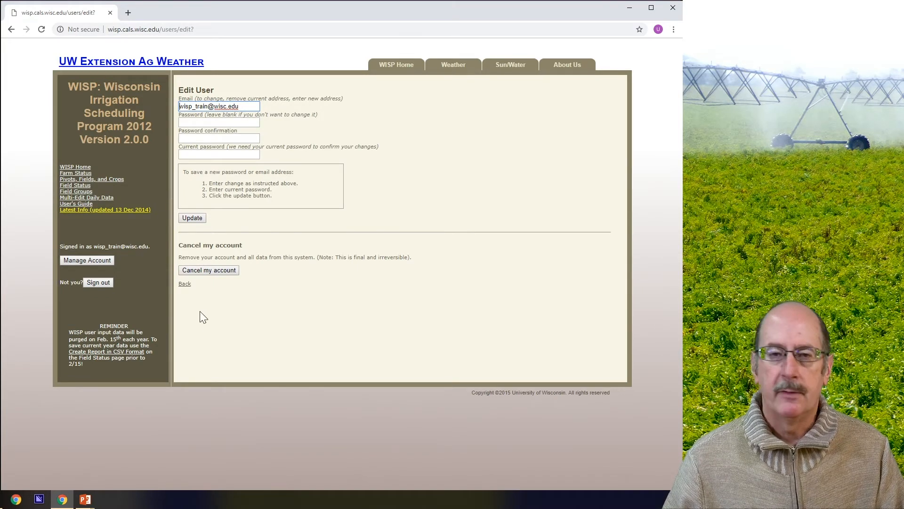
pyautogui.click(186, 285)
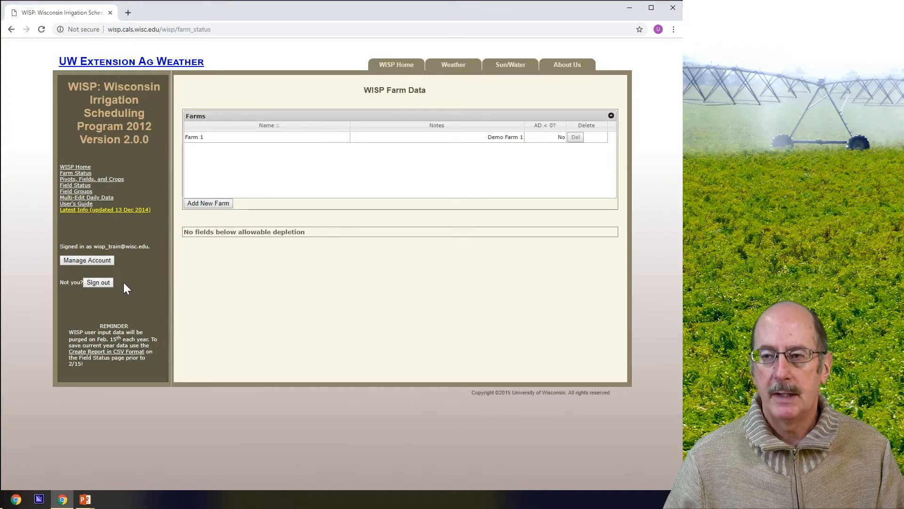
# - Add a new pivot to Farm 1 and name it "Pivot 2"
pyautogui.click(100, 180)
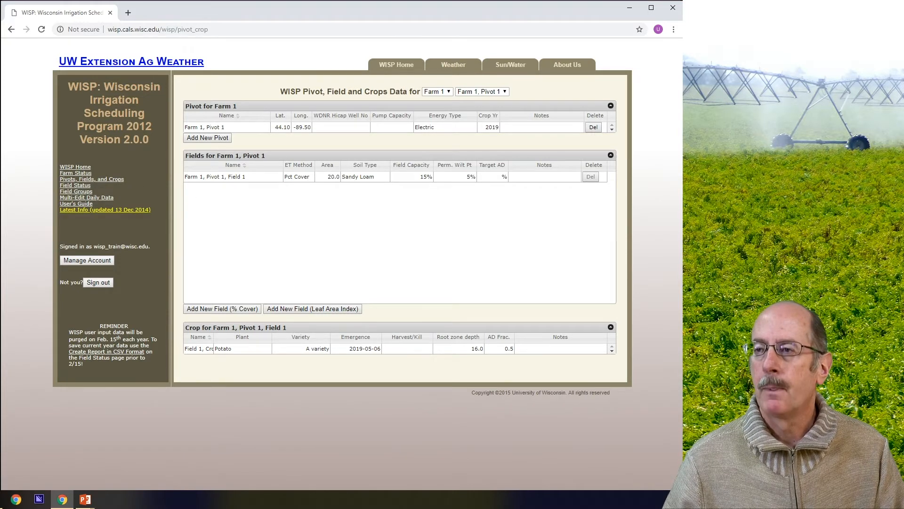
pyautogui.click(205, 137)
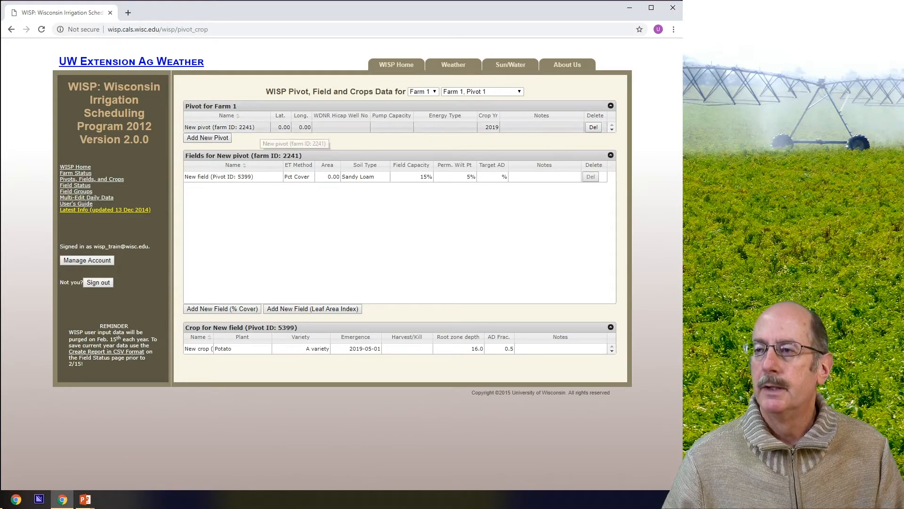
pyautogui.click(259, 127)
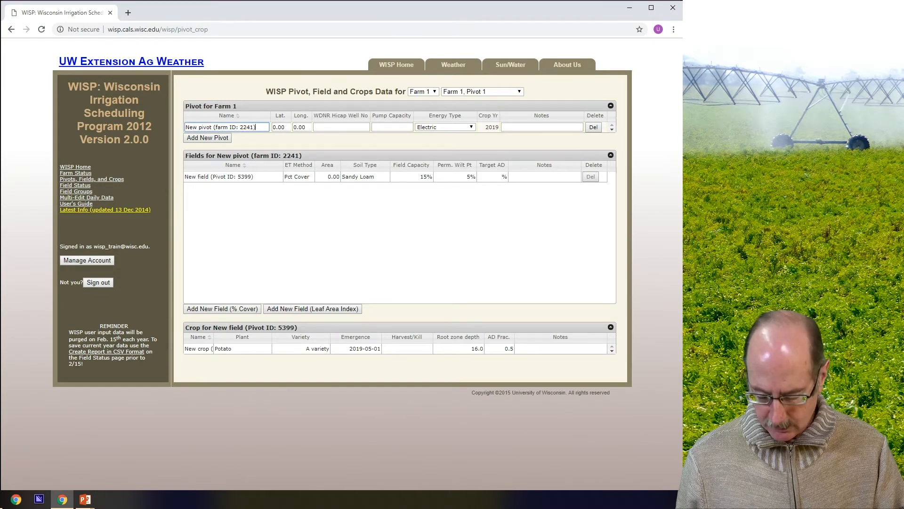
pyautogui.press('BackSpace')
pyautogui.press('BackSpace')
pyautogui.press('BackSpace')
pyautogui.press('BackSpace')
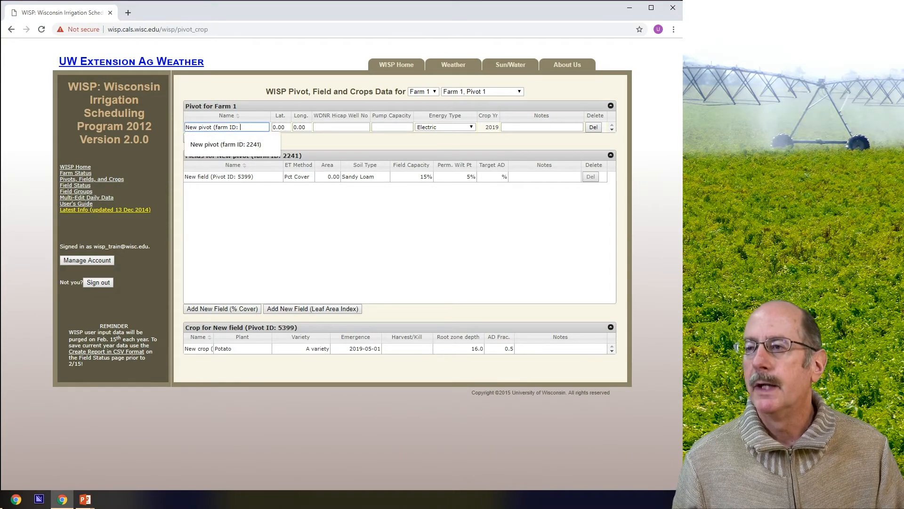
pyautogui.press('BackSpace')
pyautogui.press('BackSpace')
pyautogui.press('BackSpace')
pyautogui.press('BackSpace')
pyautogui.press('BackSpace')
pyautogui.press('BackSpace')
pyautogui.press('BackSpace')
pyautogui.press('BackSpace')
pyautogui.press('BackSpace')
pyautogui.press('BackSpace')
pyautogui.press('BackSpace')
pyautogui.press('BackSpace')
pyautogui.press('BackSpace')
pyautogui.press('BackSpace')
pyautogui.press('BackSpace')
pyautogui.press('BackSpace')
pyautogui.press('BackSpace')
pyautogui.press('BackSpace')
pyautogui.press('BackSpace')
pyautogui.press('BackSpace')
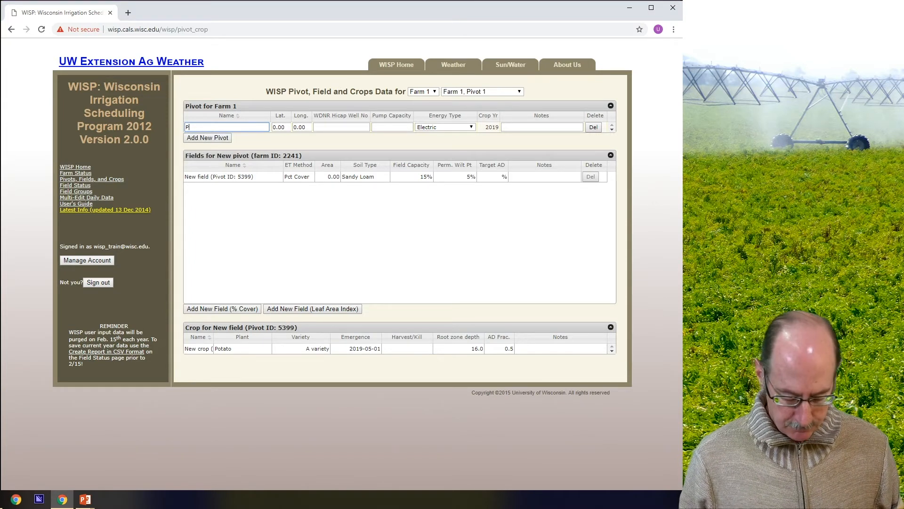
pyautogui.write('Pivot')
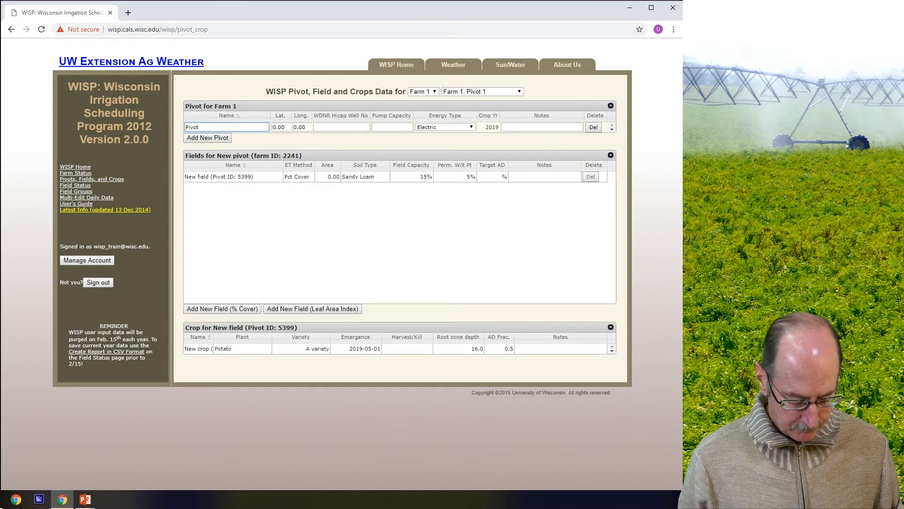
pyautogui.write(' 2')
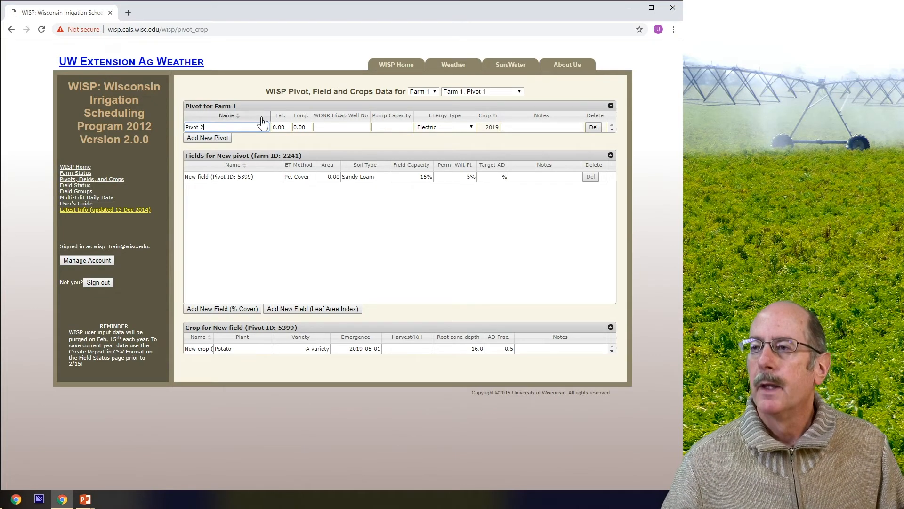
# - Set the latitude of Pivot 2 to 43.3
pyautogui.click(284, 127)
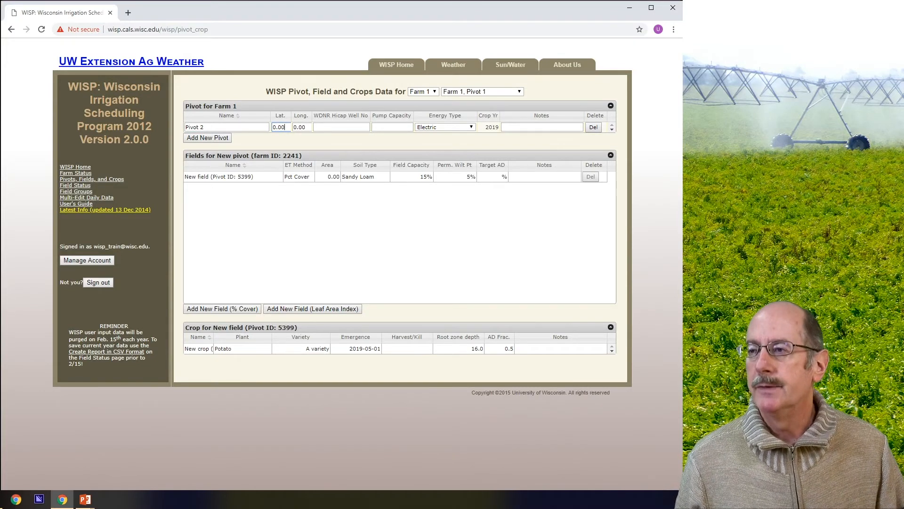
pyautogui.press('BackSpace')
pyautogui.press('BackSpace')
pyautogui.press('BackSpace')
pyautogui.press('BackSpace')
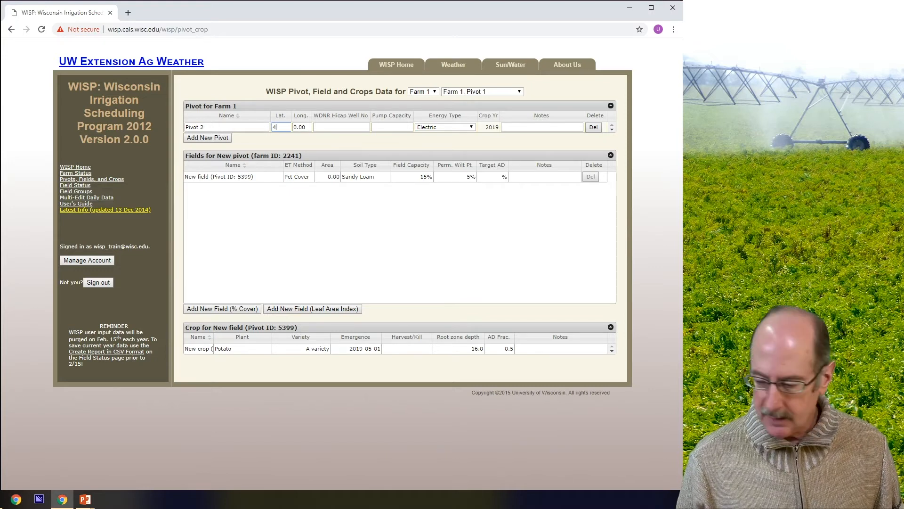
pyautogui.write('43')
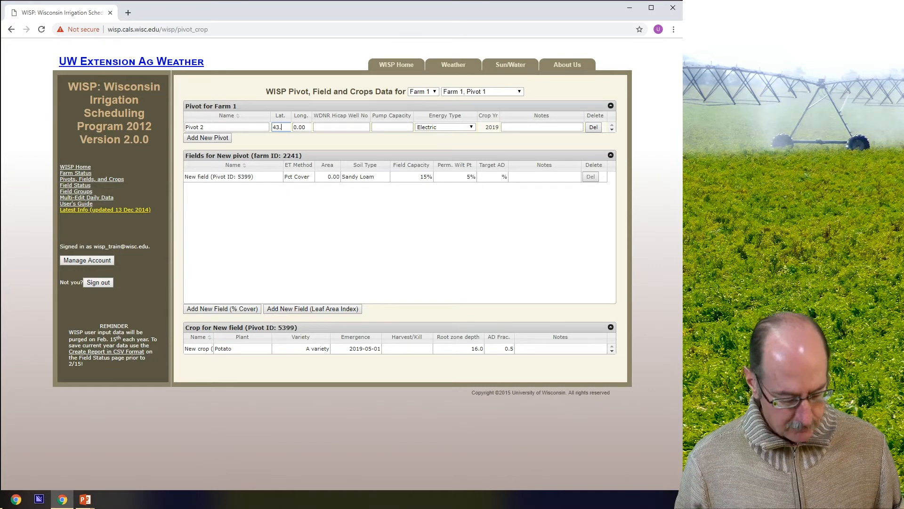
pyautogui.write('.3')
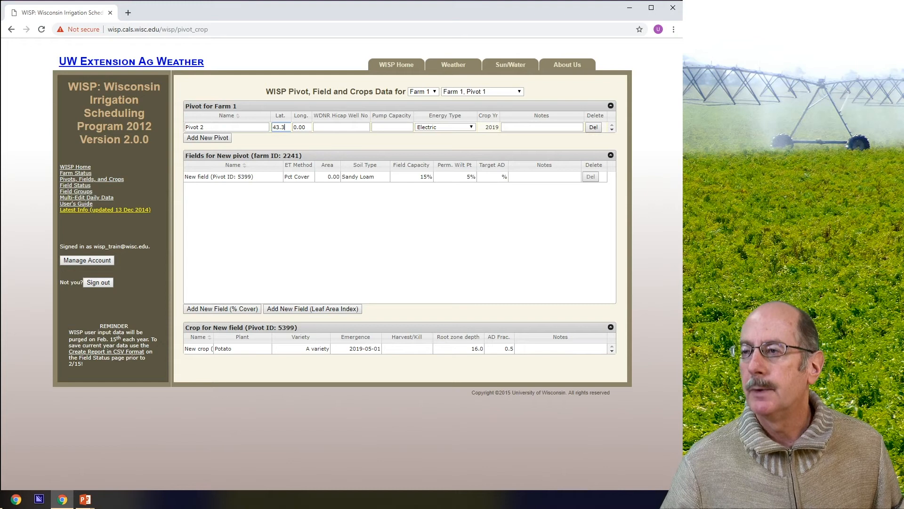
# - Set the longitude of Pivot 2 to -89.4
pyautogui.click(301, 128)
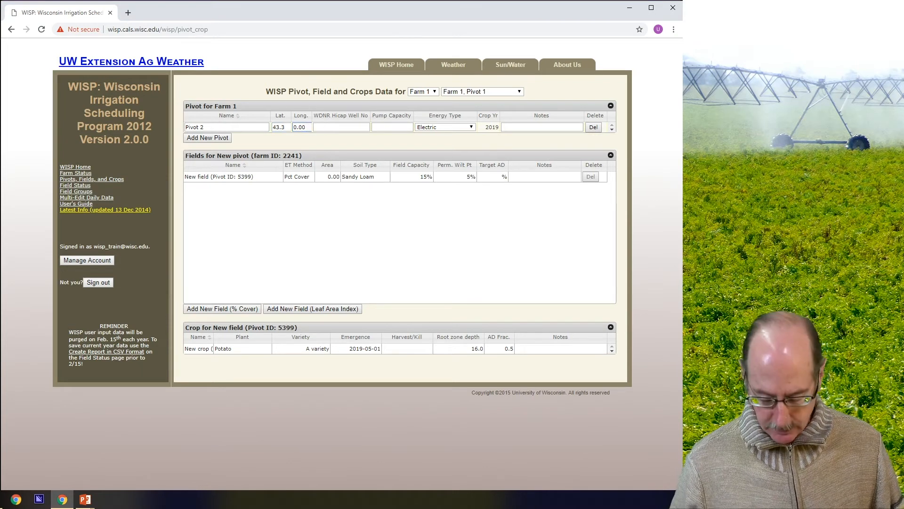
pyautogui.press('BackSpace')
pyautogui.press('BackSpace')
pyautogui.press('BackSpace')
pyautogui.press('BackSpace')
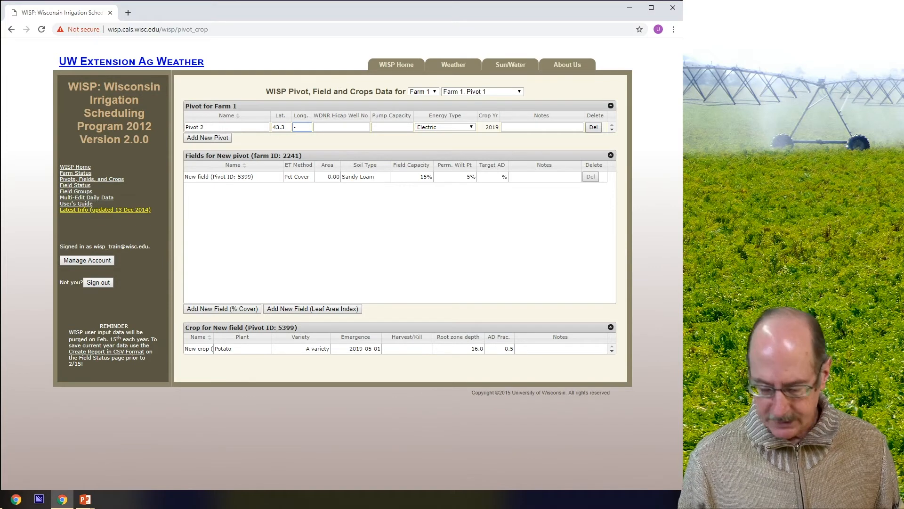
pyautogui.write('89')
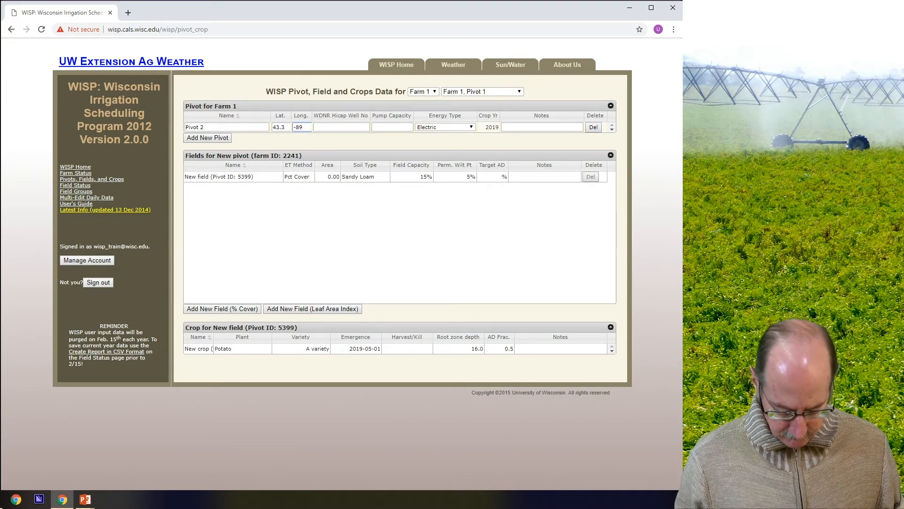
pyautogui.write('.4')
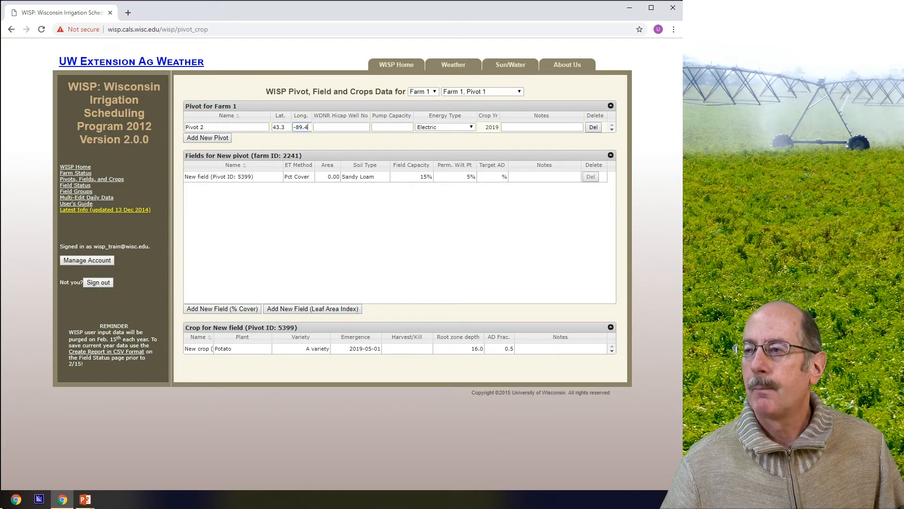
# - Keep Electric as the energy type of Pivot 2, leave the pump capacity blank and save the pivot's data
pyautogui.click(392, 127)
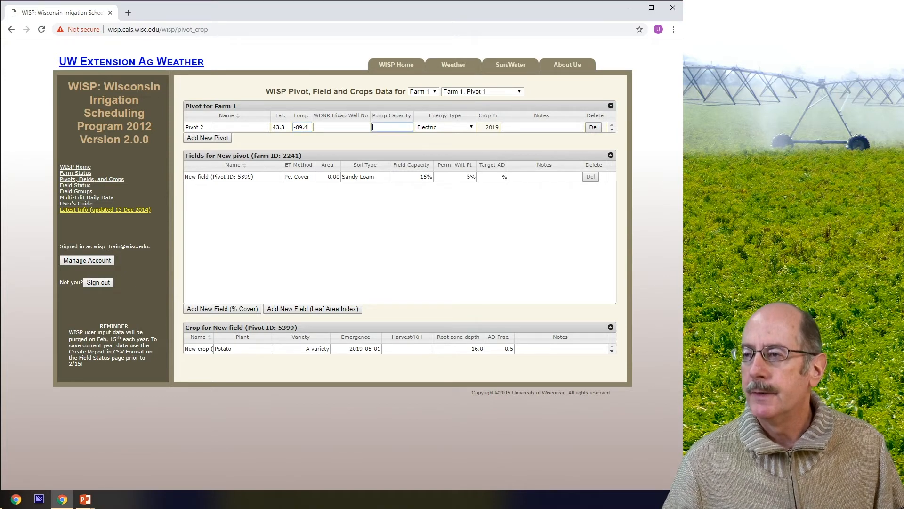
pyautogui.click(470, 127)
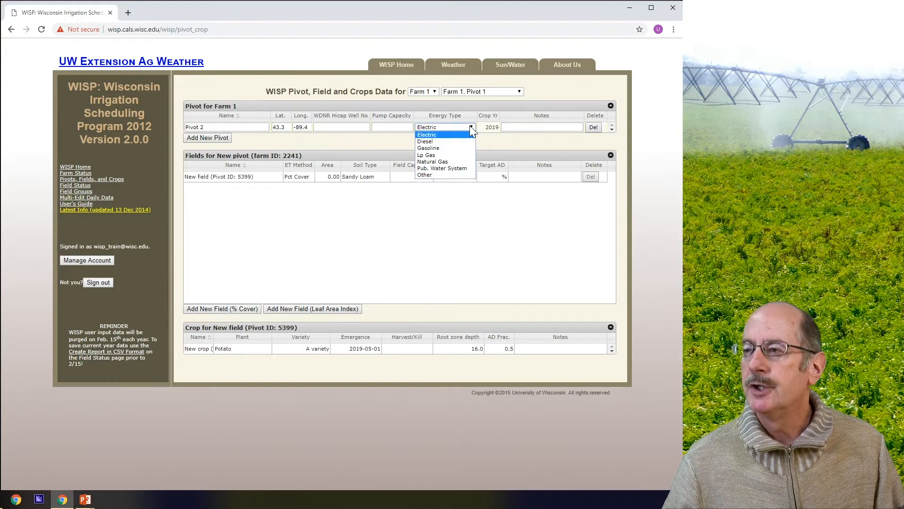
pyautogui.click(471, 127)
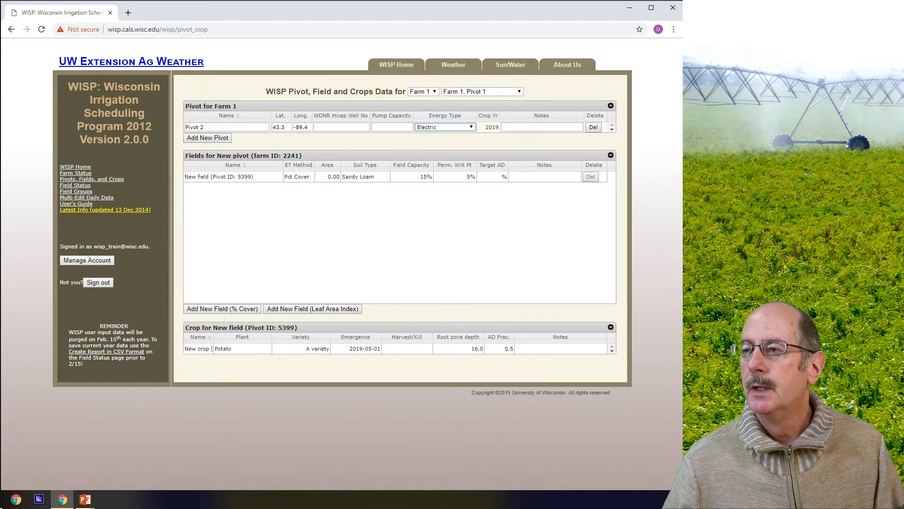
pyautogui.click(392, 126)
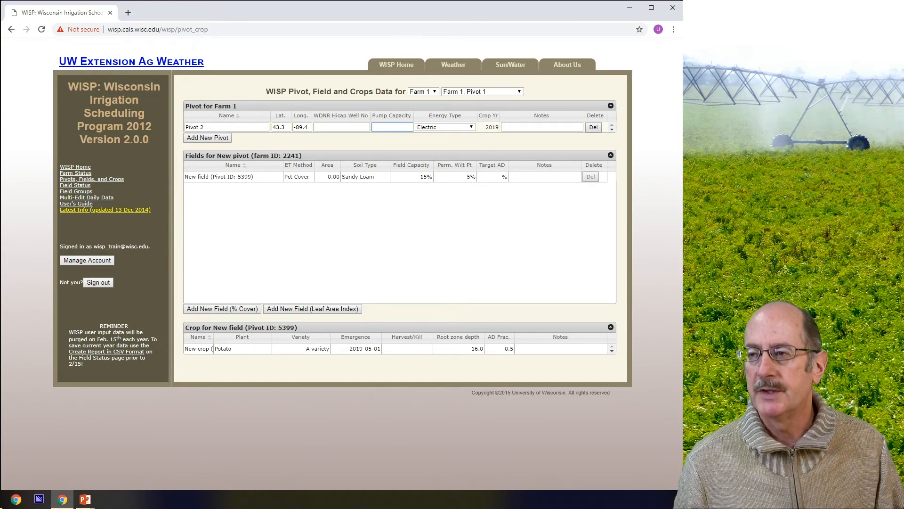
pyautogui.press('Return')
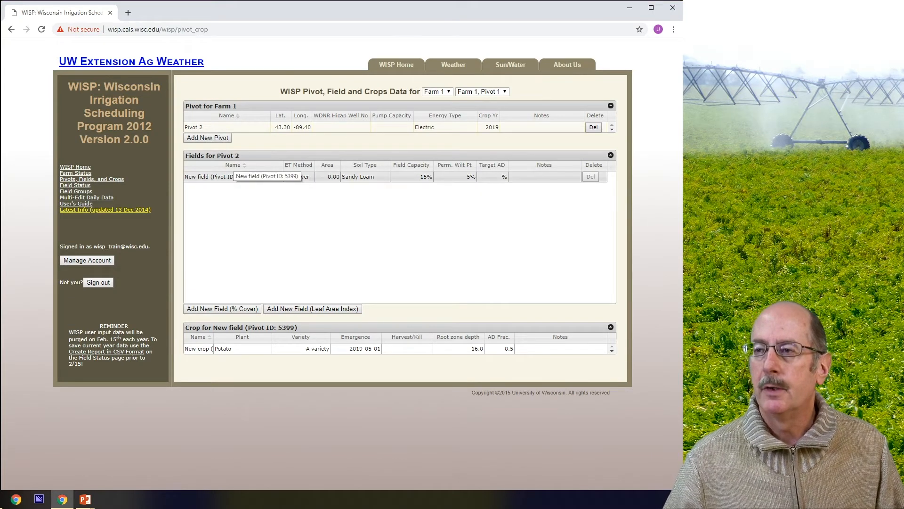
# - Rename the new field under Pivot 2 as "Pivot 2 Field 1"
pyautogui.click(249, 178)
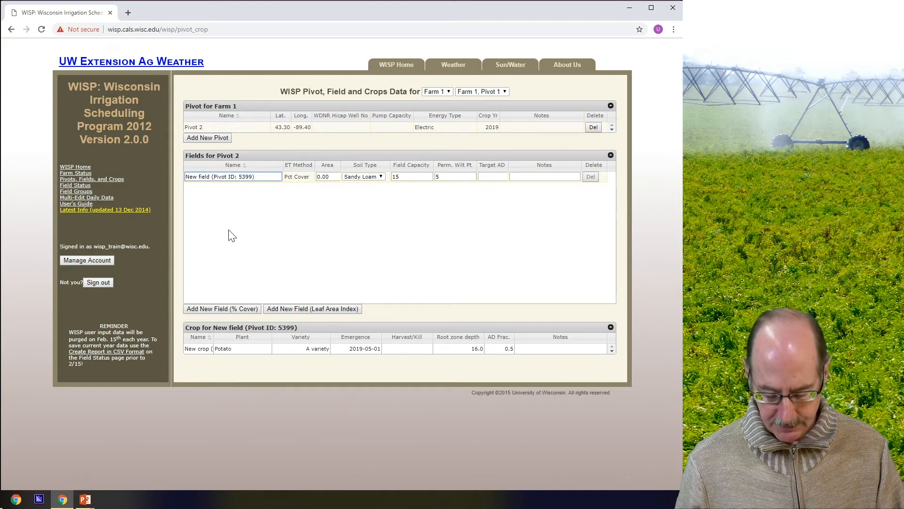
pyautogui.press('BackSpace')
pyautogui.press('BackSpace')
pyautogui.press('BackSpace')
pyautogui.press('BackSpace')
pyautogui.press('BackSpace')
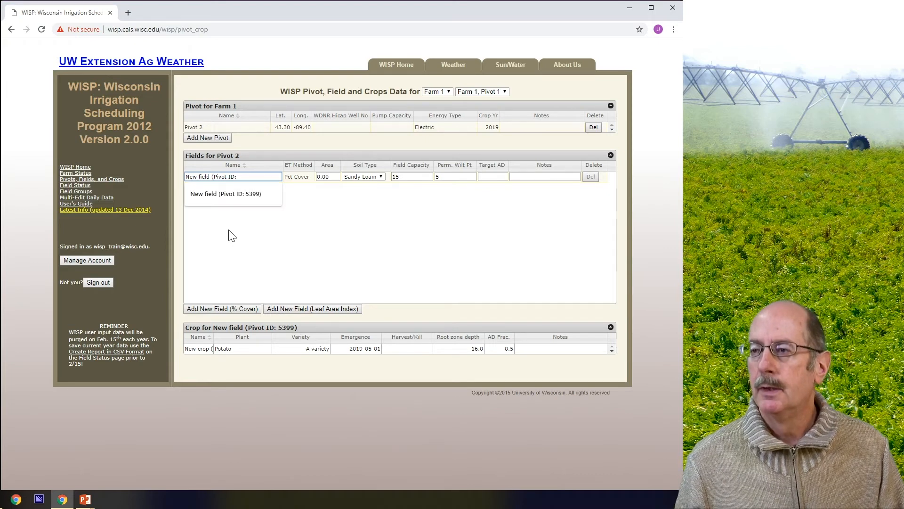
pyautogui.press('BackSpace')
pyautogui.press('BackSpace')
pyautogui.press('BackSpace')
pyautogui.press('BackSpace')
pyautogui.press('BackSpace')
pyautogui.press('BackSpace')
pyautogui.press('BackSpace')
pyautogui.press('BackSpace')
pyautogui.press('BackSpace')
pyautogui.press('BackSpace')
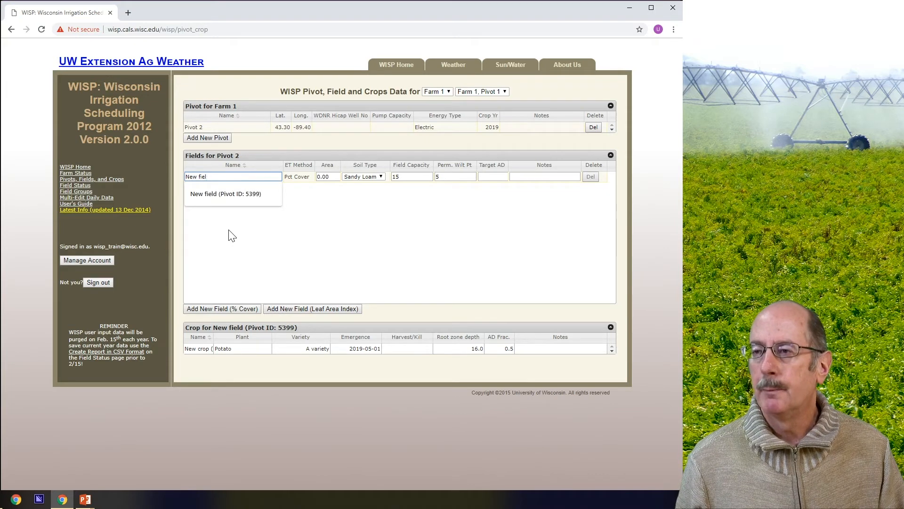
pyautogui.press('BackSpace')
pyautogui.press('BackSpace')
pyautogui.press('BackSpace')
pyautogui.press('BackSpace')
pyautogui.press('BackSpace')
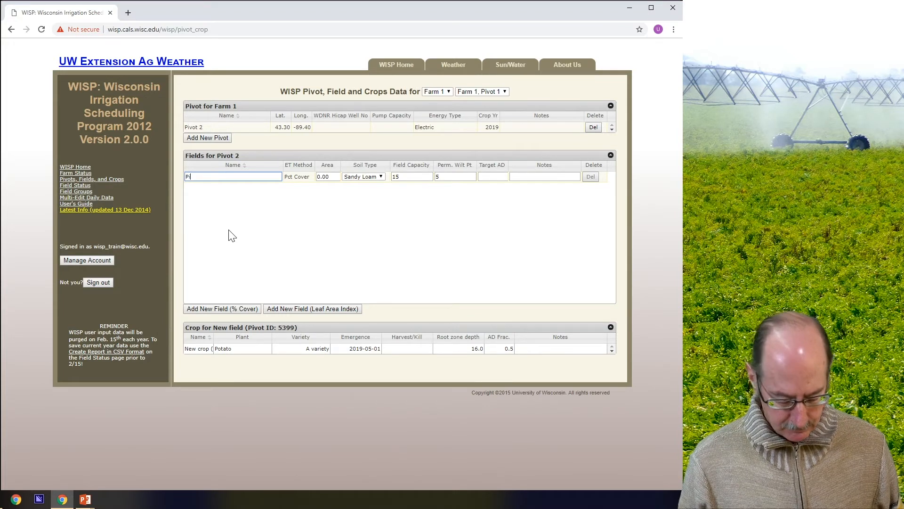
pyautogui.write('Pivoy')
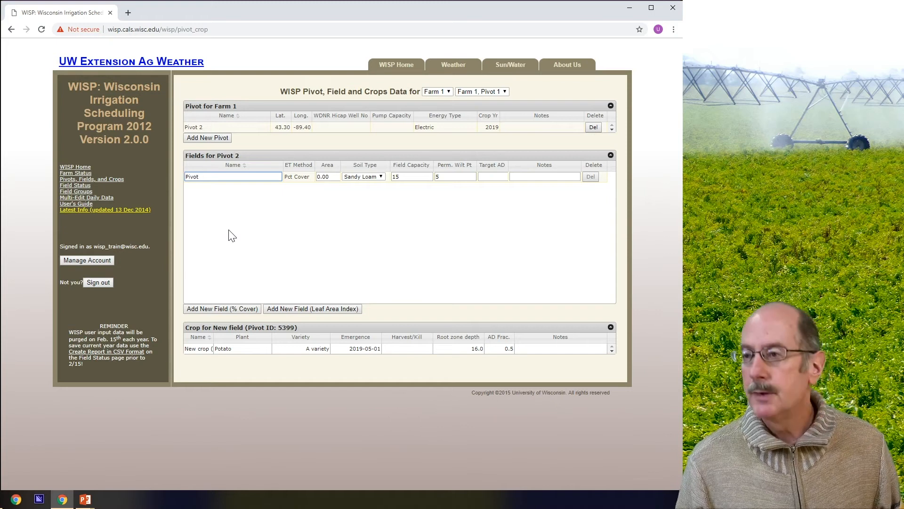
pyautogui.write(' 2')
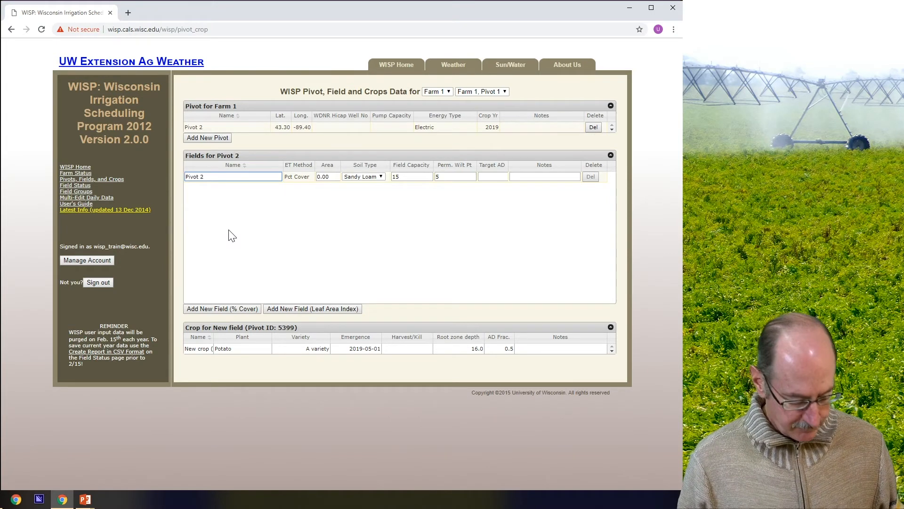
pyautogui.write(' Field 1')
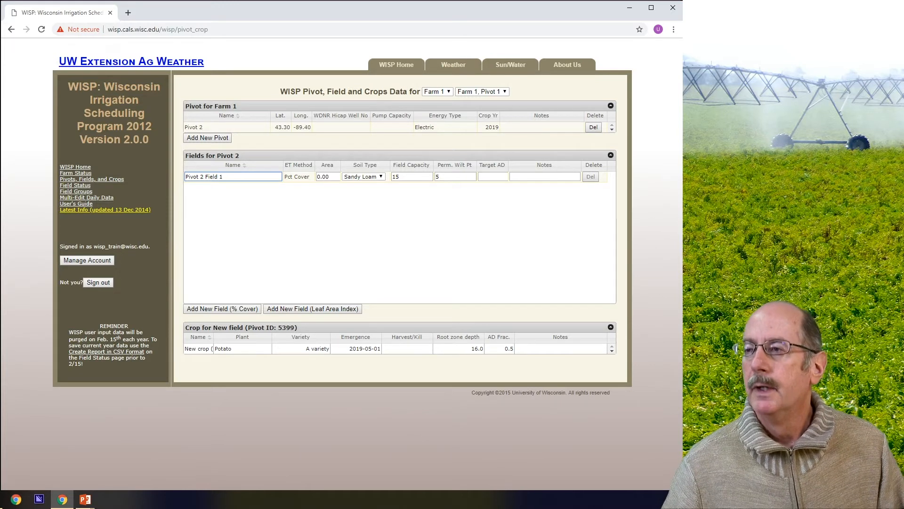
# - Set the area of Pivot 2 Field 1 to 10.0
pyautogui.click(326, 177)
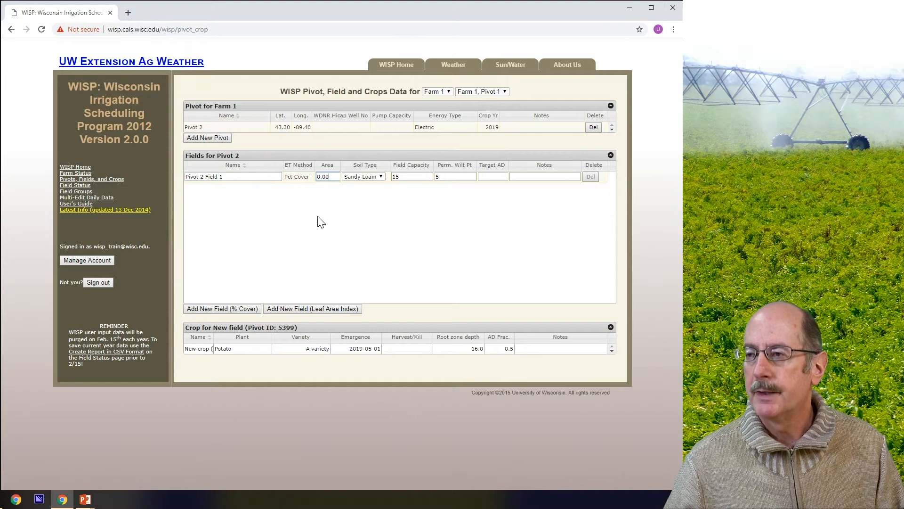
pyautogui.press('BackSpace')
pyautogui.press('BackSpace')
pyautogui.press('BackSpace')
pyautogui.press('BackSpace')
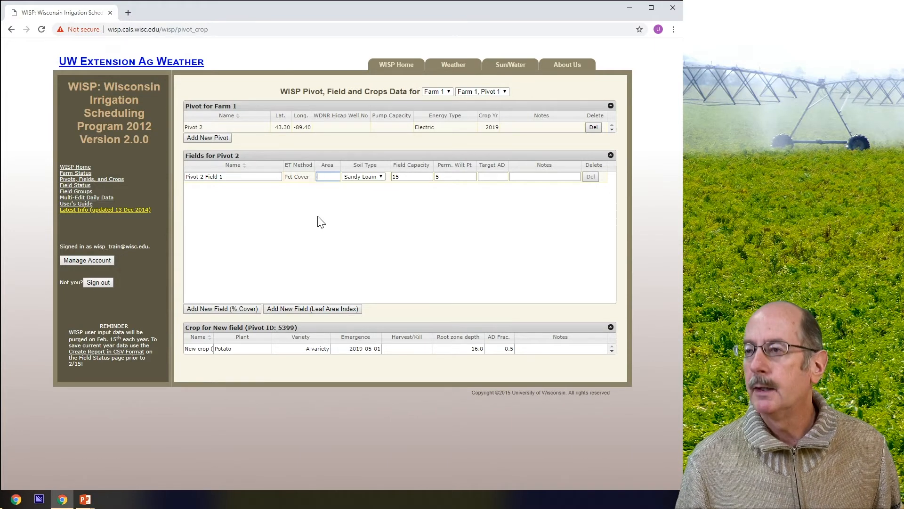
pyautogui.write('10.0')
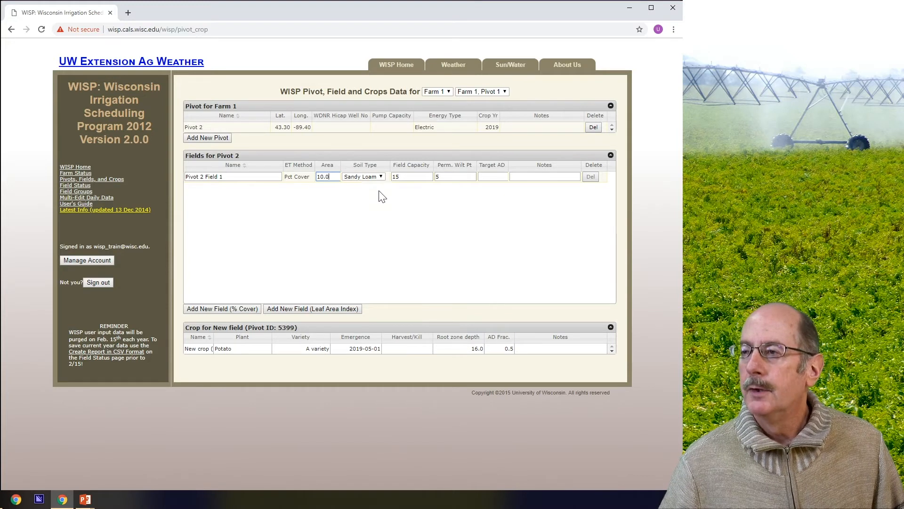
# - Set the soil type of Pivot 2 Field 1 to Sand and save the field's data
pyautogui.click(382, 177)
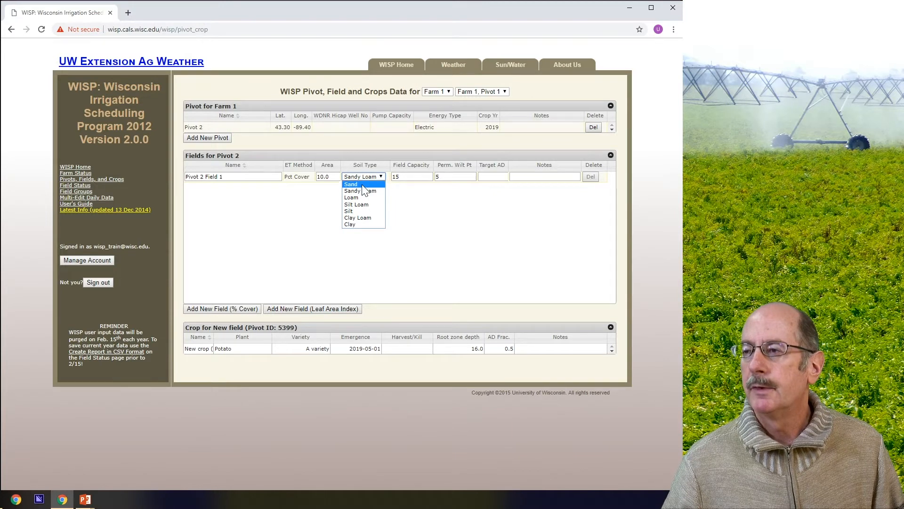
pyautogui.click(363, 185)
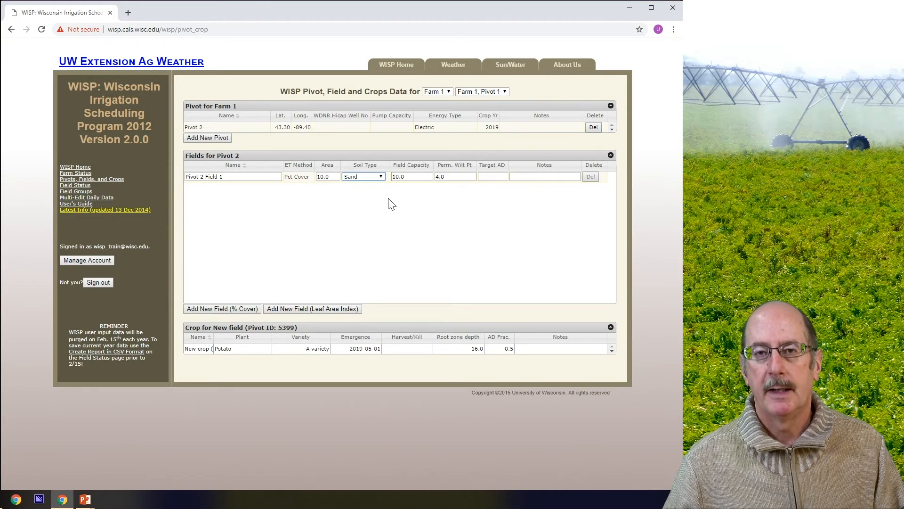
pyautogui.click(380, 176)
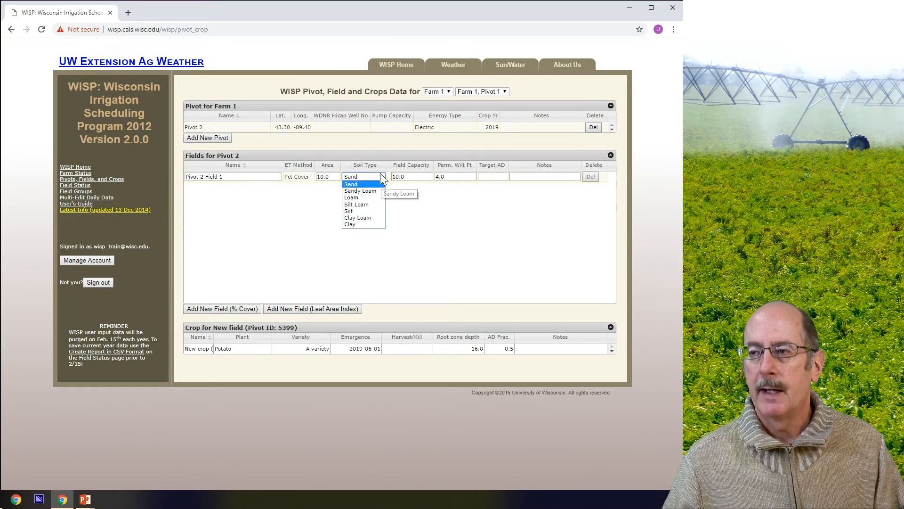
pyautogui.click(381, 175)
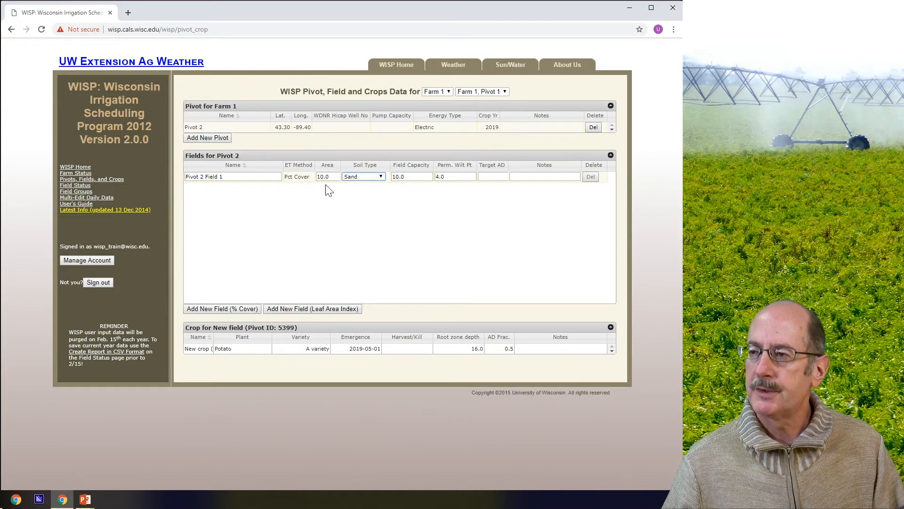
pyautogui.click(222, 177)
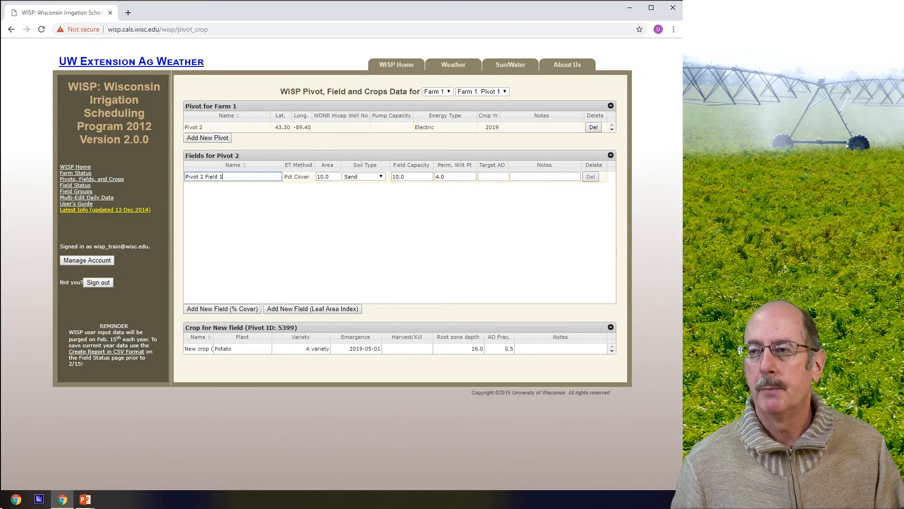
pyautogui.press('Return')
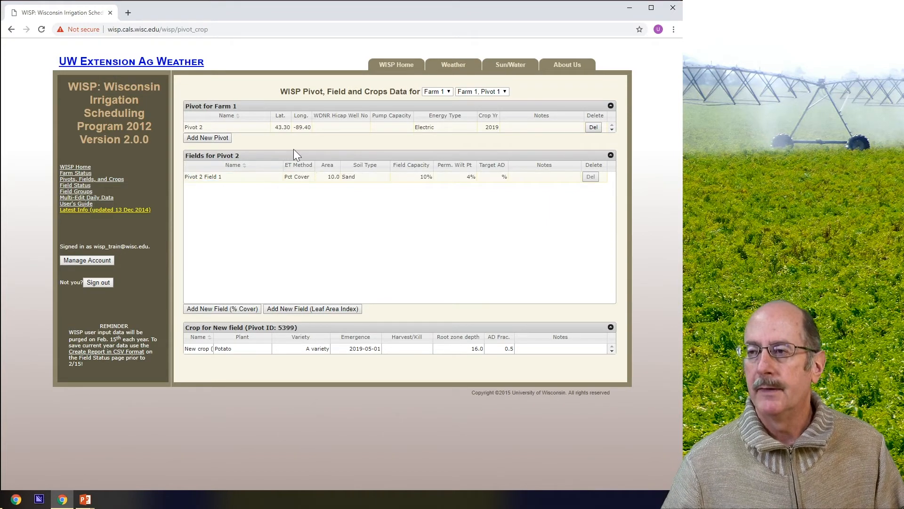
# - Rename the new crop of Pivot 2 Field 1 as "Crop 1"
pyautogui.click(239, 349)
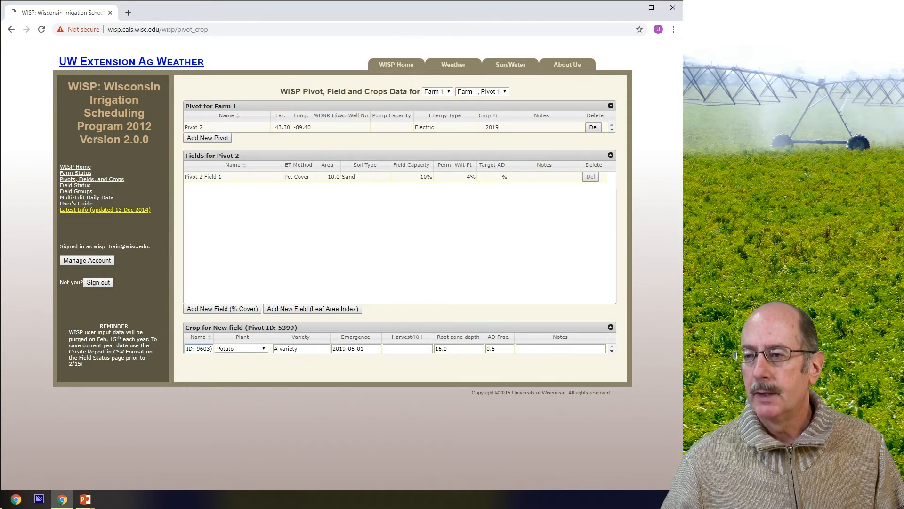
pyautogui.press('Left')
pyautogui.press('Left')
pyautogui.press('Left')
pyautogui.press('Left')
pyautogui.press('Left')
pyautogui.press('Left')
pyautogui.press('Left')
pyautogui.press('Left')
pyautogui.press('Left')
pyautogui.press('Left')
pyautogui.press('Left')
pyautogui.press('Left')
pyautogui.press('Left')
pyautogui.press('Left')
pyautogui.press('Left')
pyautogui.press('Left')
pyautogui.press('Left')
pyautogui.press('Left')
pyautogui.press('Left')
pyautogui.press('Left')
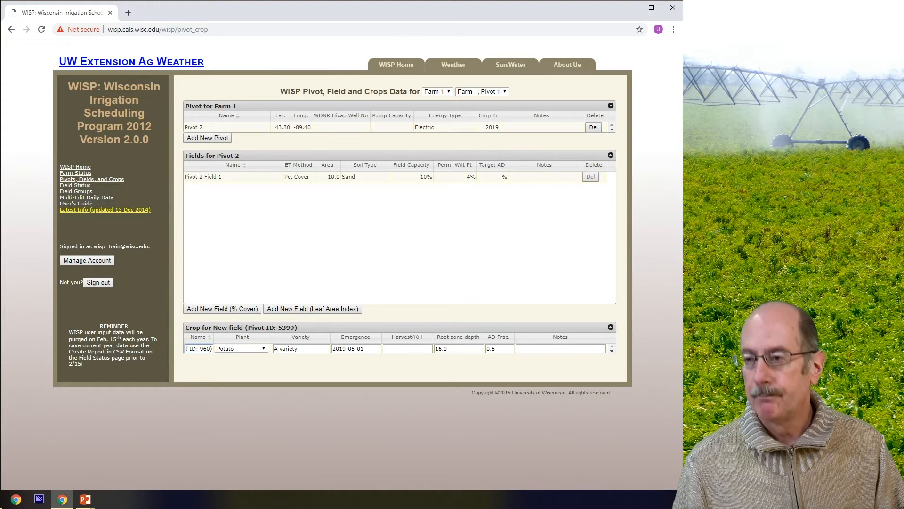
pyautogui.press('BackSpace')
pyautogui.press('BackSpace')
pyautogui.press('BackSpace')
pyautogui.press('BackSpace')
pyautogui.press('BackSpace')
pyautogui.press('BackSpace')
pyautogui.press('BackSpace')
pyautogui.press('BackSpace')
pyautogui.press('BackSpace')
pyautogui.press('BackSpace')
pyautogui.press('BackSpace')
pyautogui.press('BackSpace')
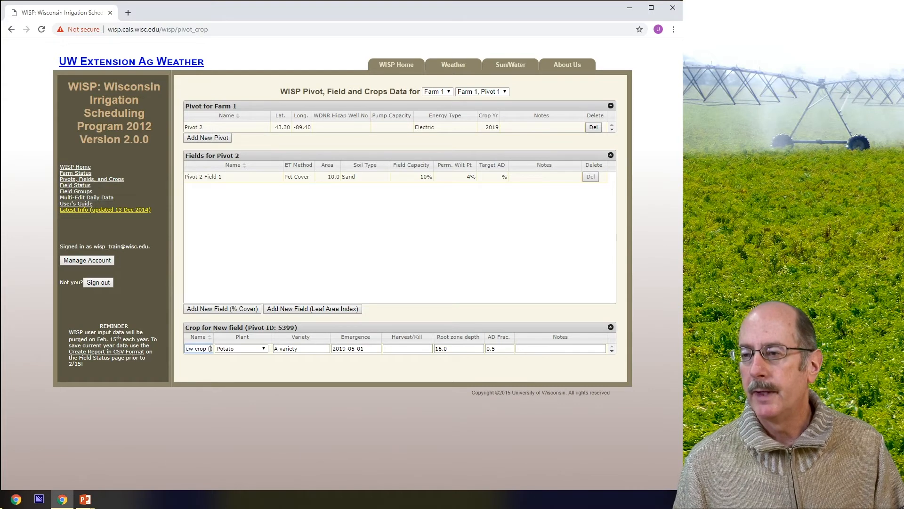
pyautogui.press('BackSpace')
pyautogui.press('BackSpace')
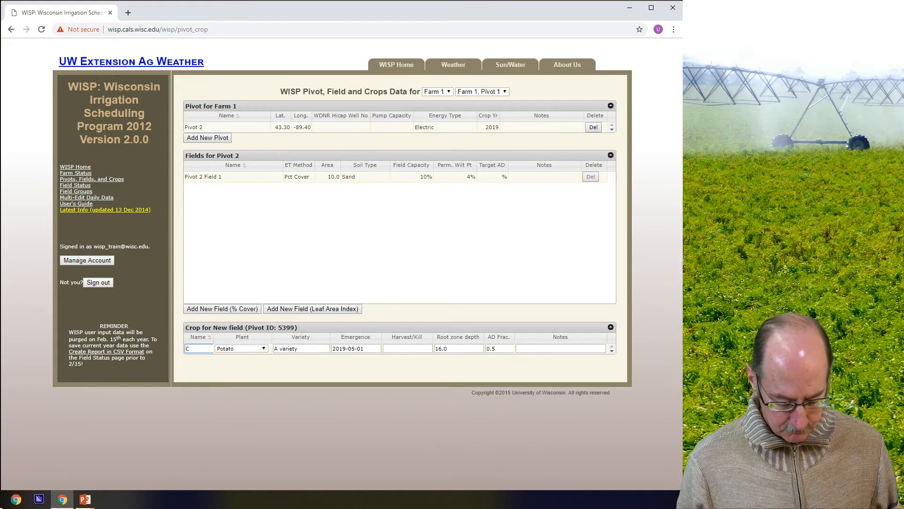
pyautogui.write('Crop 1')
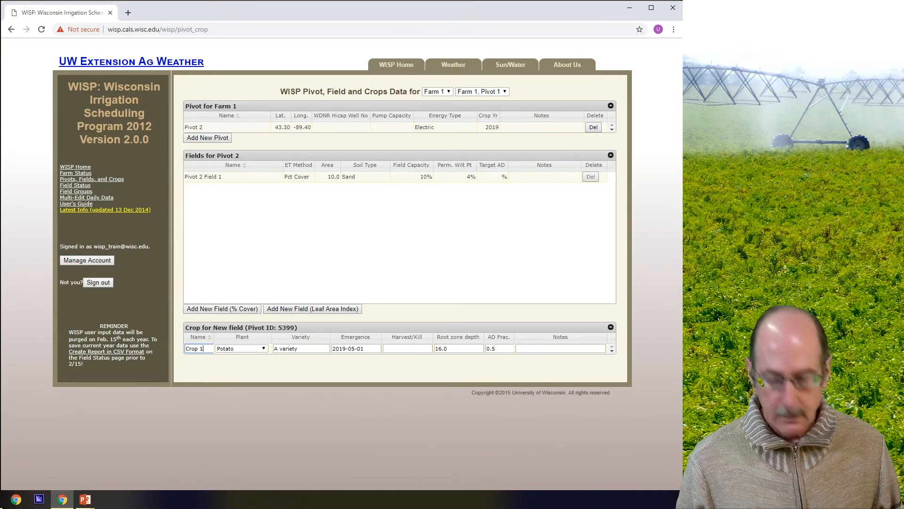
# - Try Cabbage as the plant of Crop 1 and set it back to Potato
pyautogui.click(264, 348)
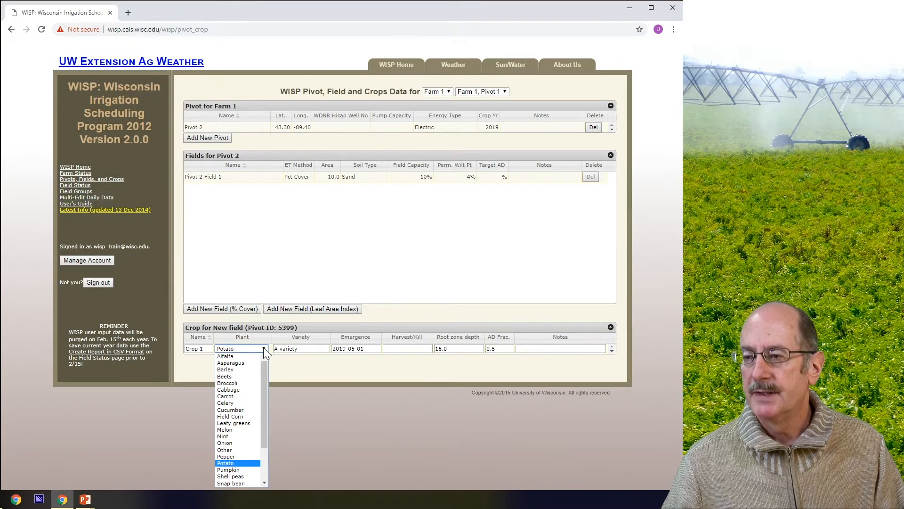
pyautogui.click(264, 350)
pyautogui.click(265, 349)
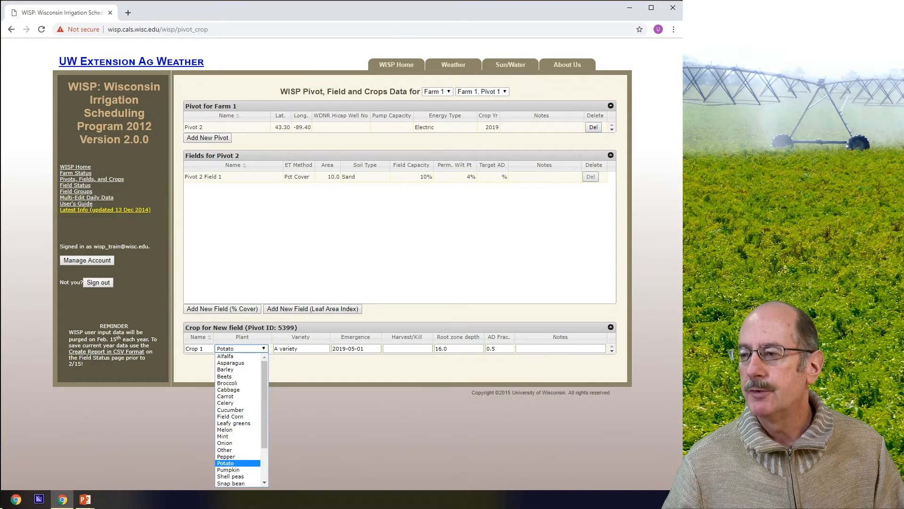
pyautogui.click(473, 348)
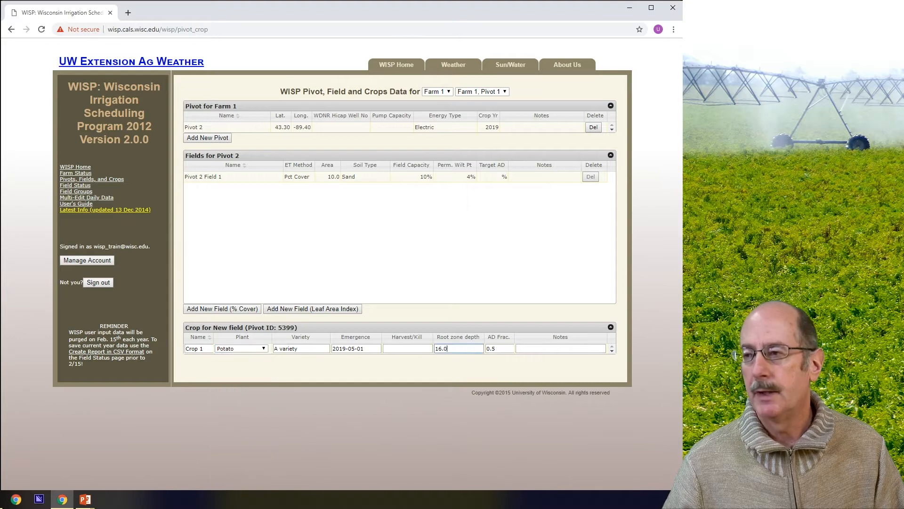
pyautogui.click(305, 349)
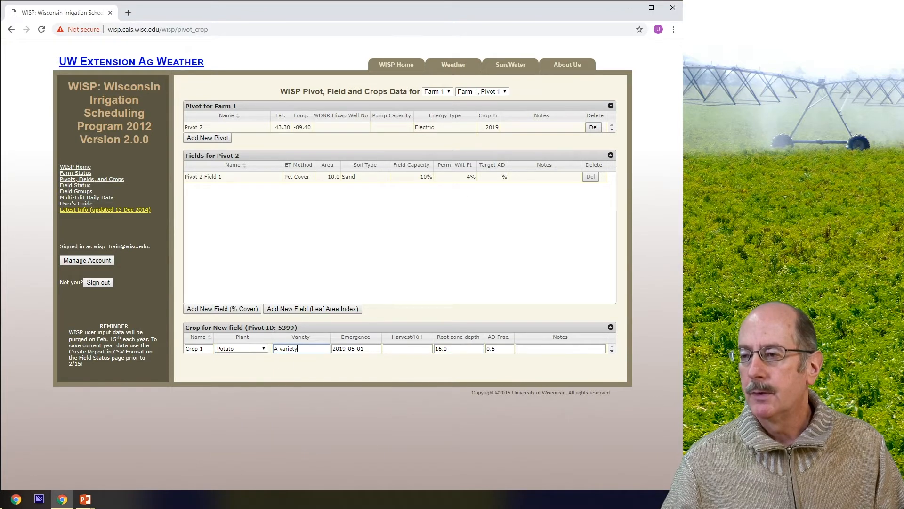
pyautogui.click(265, 347)
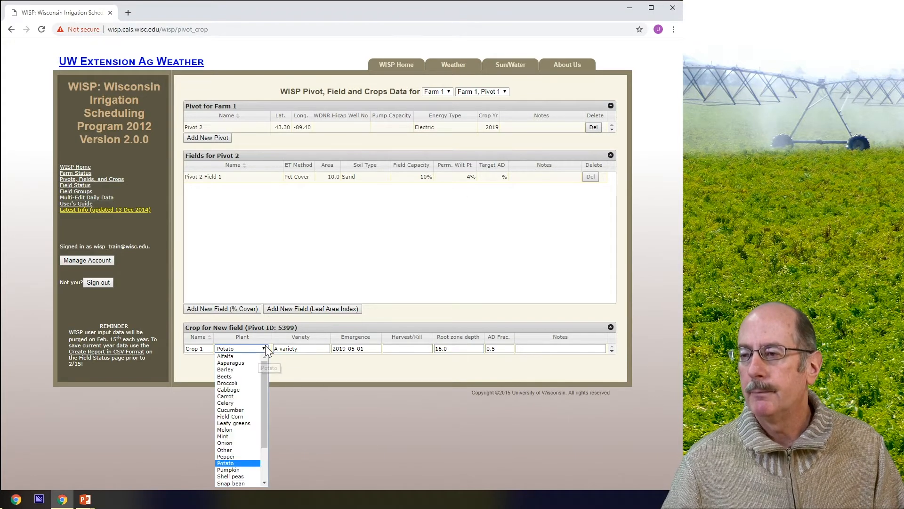
pyautogui.click(249, 390)
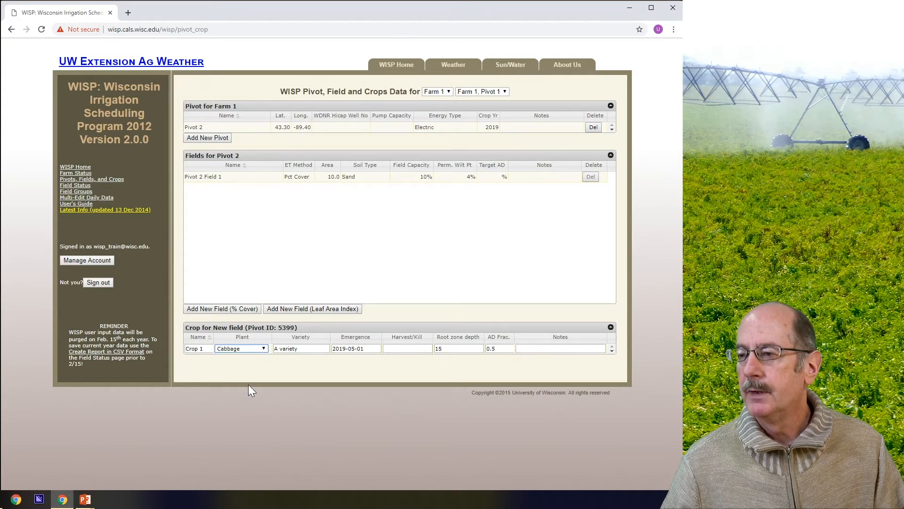
pyautogui.click(264, 347)
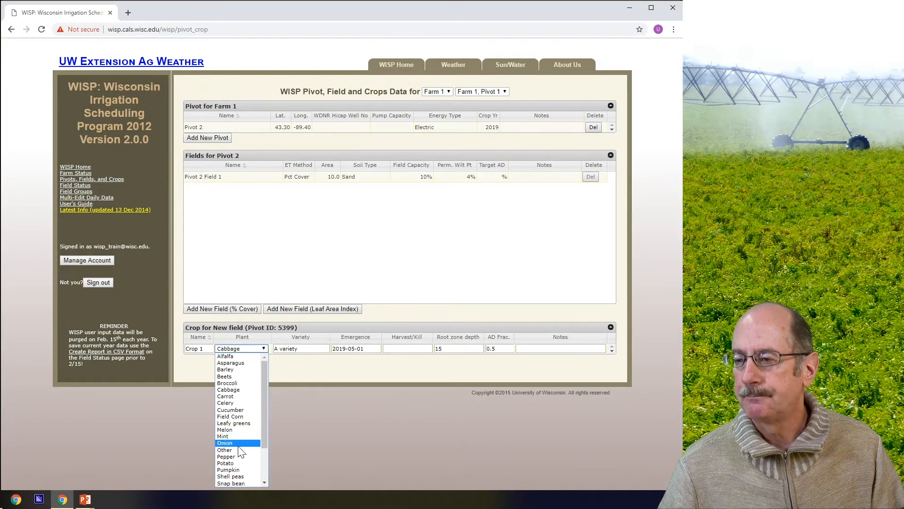
pyautogui.click(235, 463)
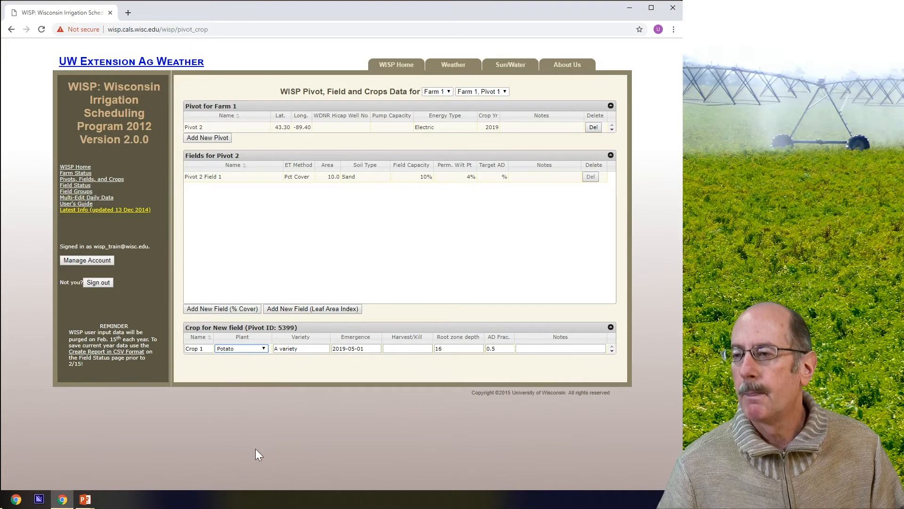
# - Replace the variety of Crop 1 with "Type 1"
pyautogui.click(288, 349)
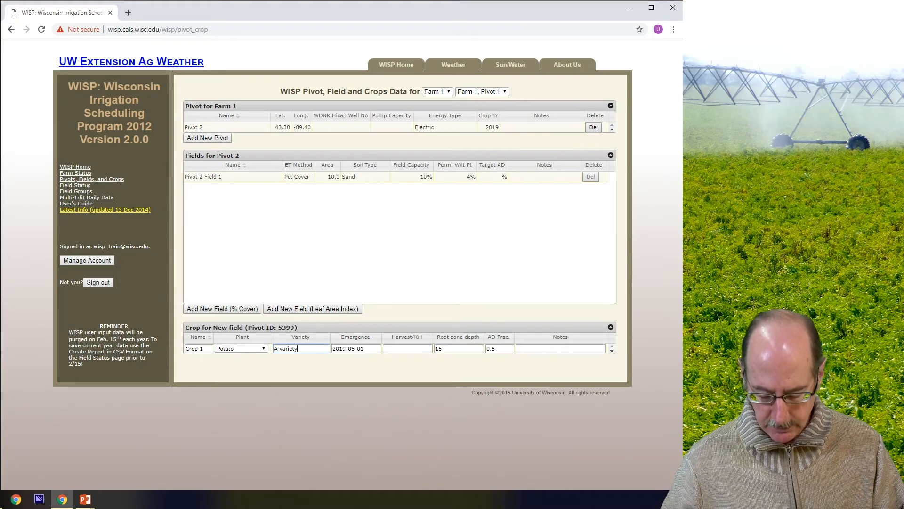
pyautogui.press('BackSpace')
pyautogui.press('BackSpace')
pyautogui.press('BackSpace')
pyautogui.press('BackSpace')
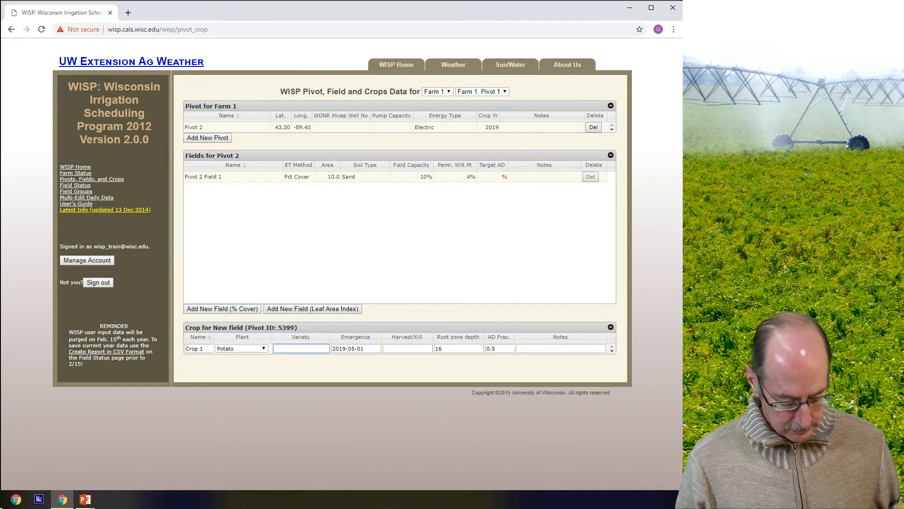
pyautogui.write('pe ')
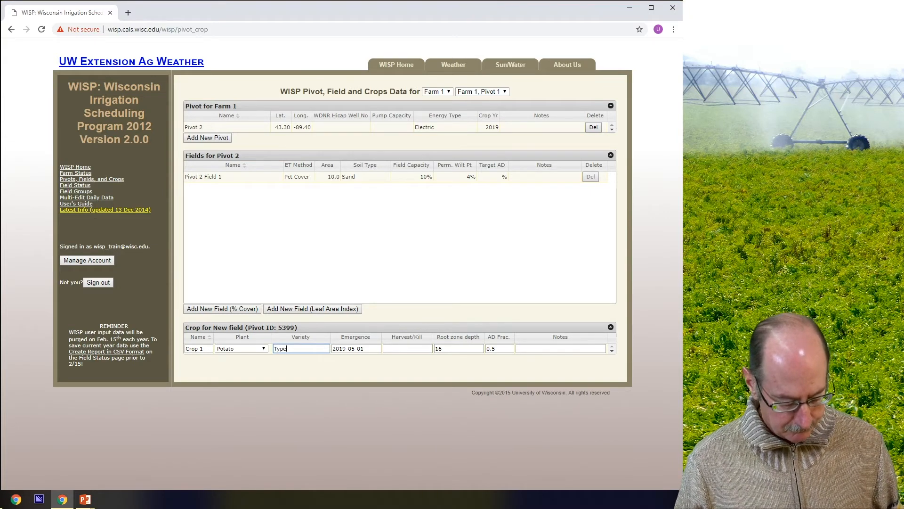
pyautogui.write('1')
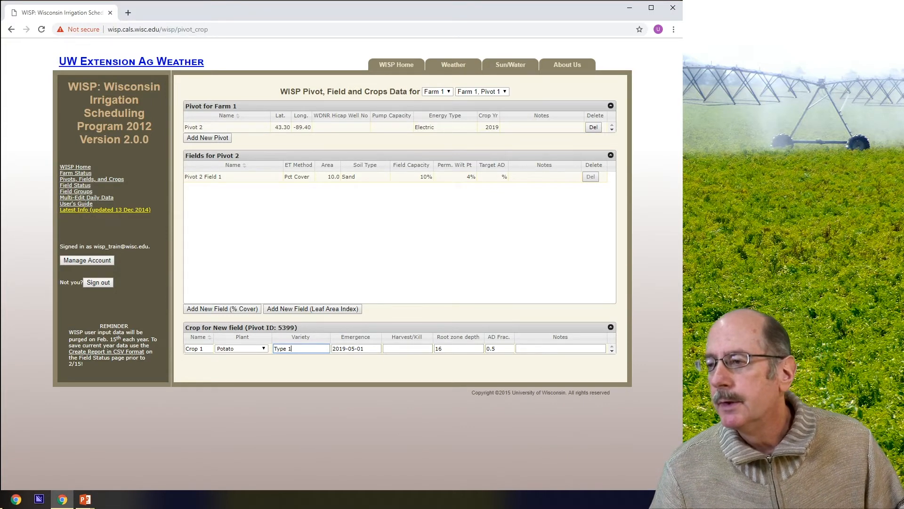
# - Leave the Harvest/Kill date of Crop 1 blank, keep its root zone depth and AD fraction, and save the crop's data
pyautogui.click(407, 349)
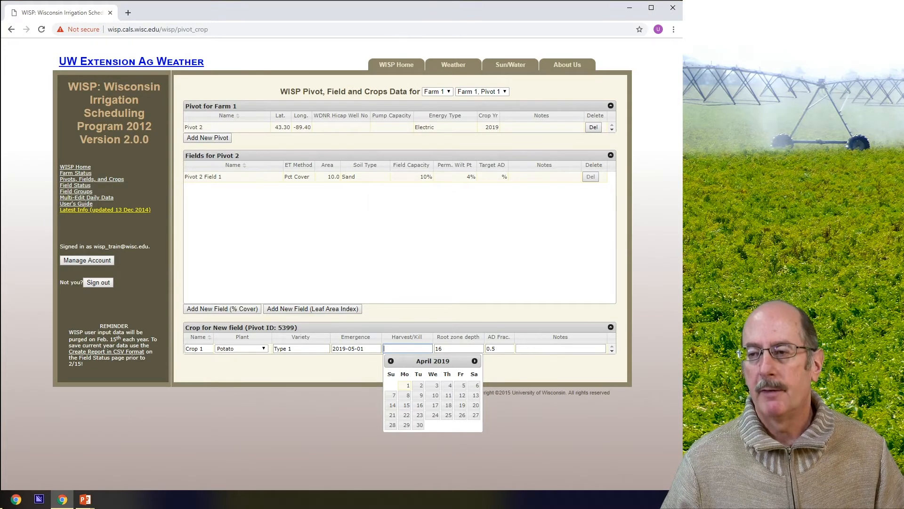
pyautogui.click(442, 348)
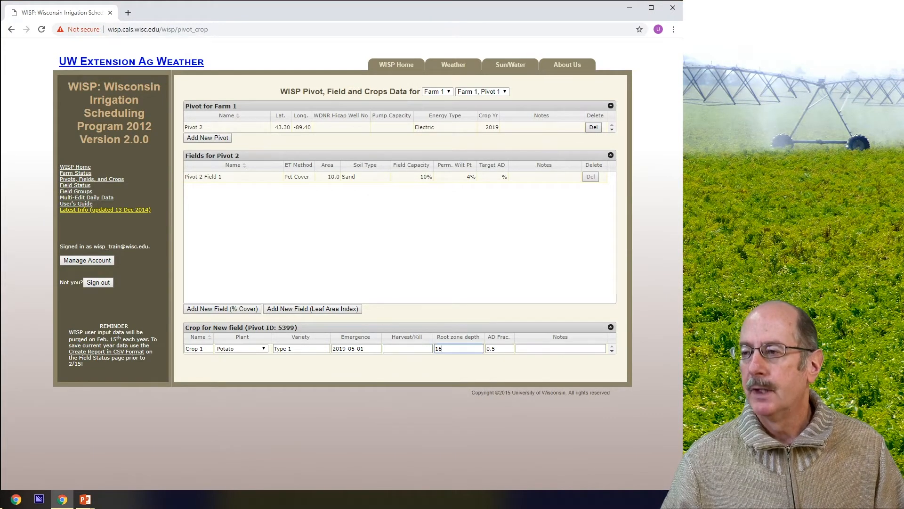
pyautogui.click(513, 349)
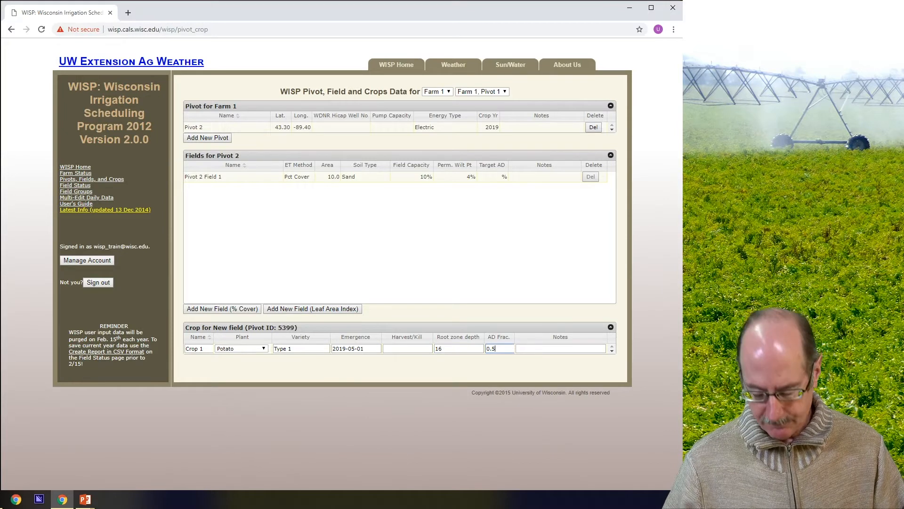
pyautogui.press('Return')
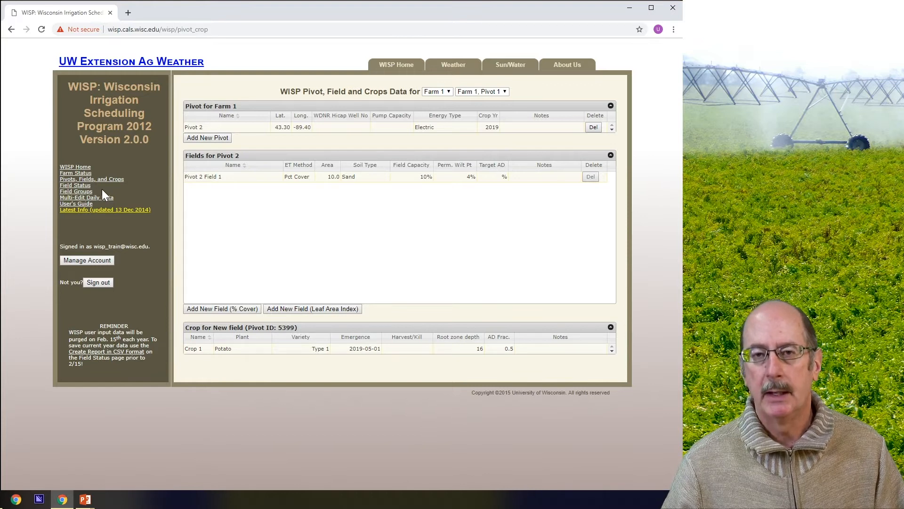
# - Open the Field Status page and display the field of Farm 1, Pivot 1
pyautogui.click(83, 186)
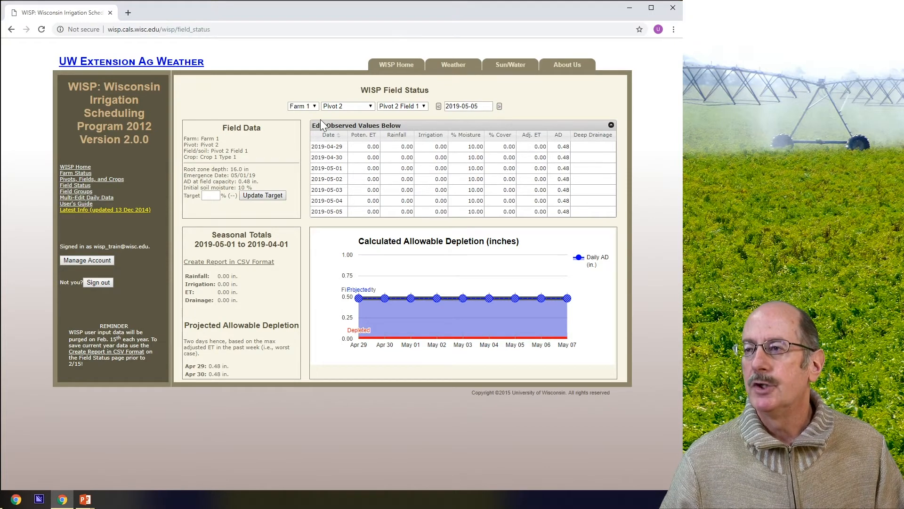
pyautogui.click(372, 107)
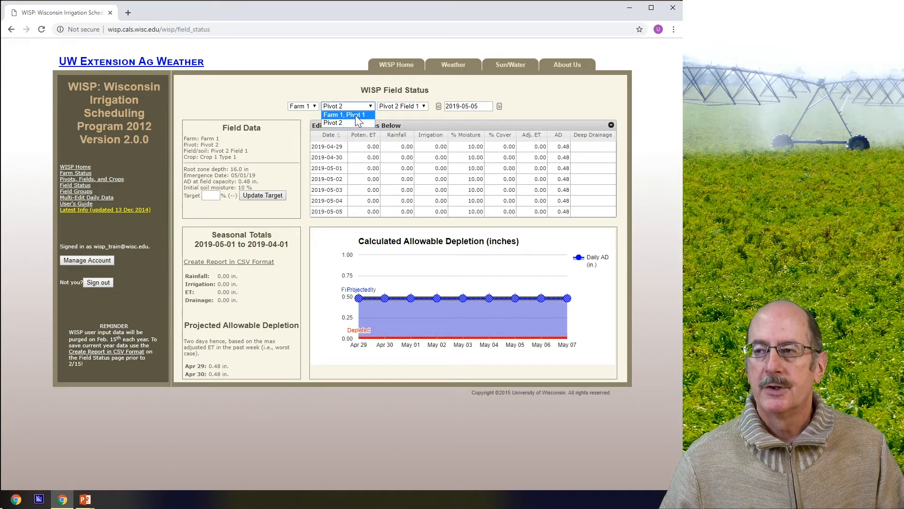
pyautogui.click(317, 104)
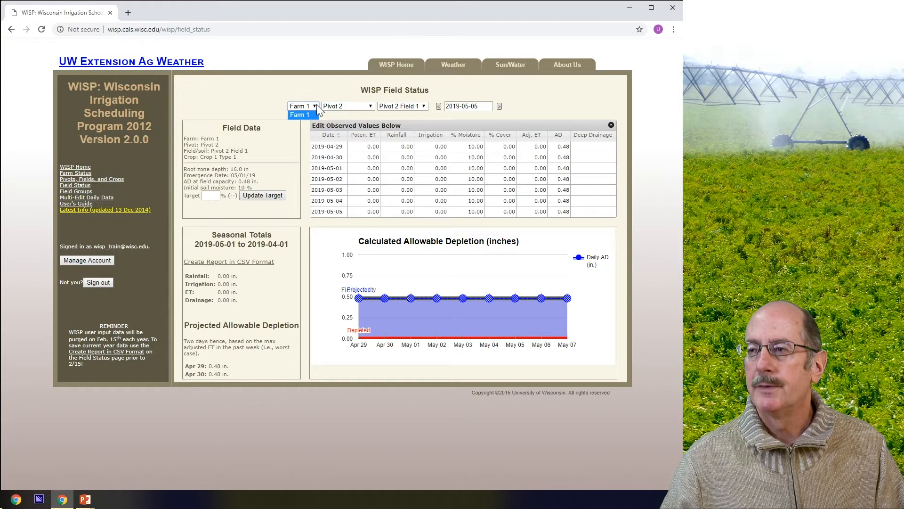
pyautogui.click(372, 107)
pyautogui.click(350, 115)
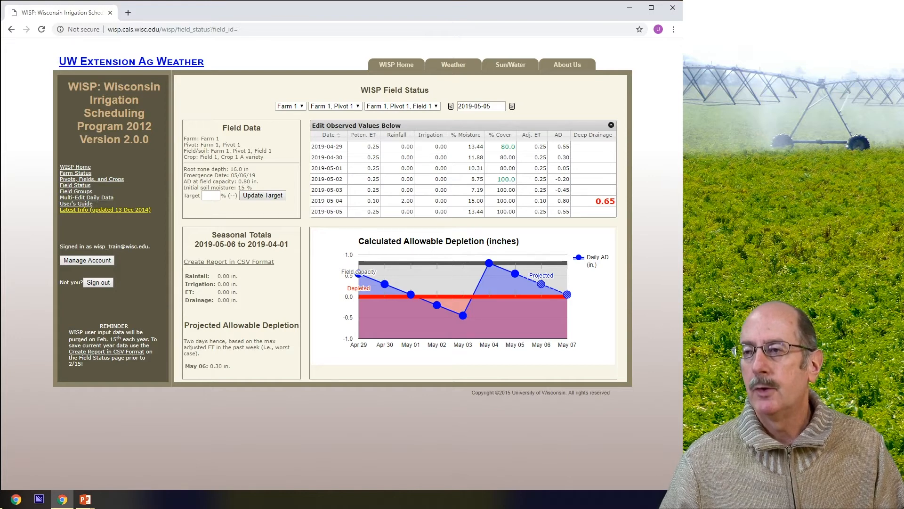
# - Set the target allowable depletion of Farm 1, Pivot 1, Field 1 to 70% and check it in the depletion chart
pyautogui.click(211, 195)
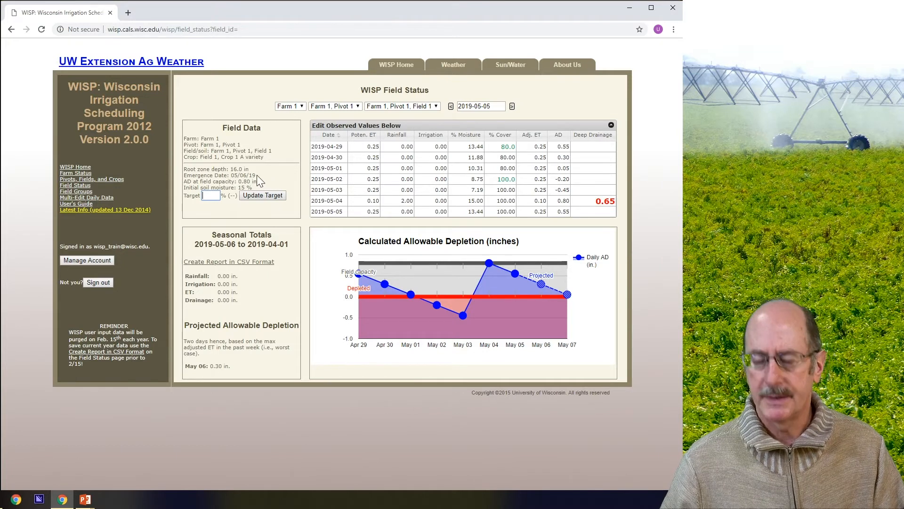
pyautogui.write('70')
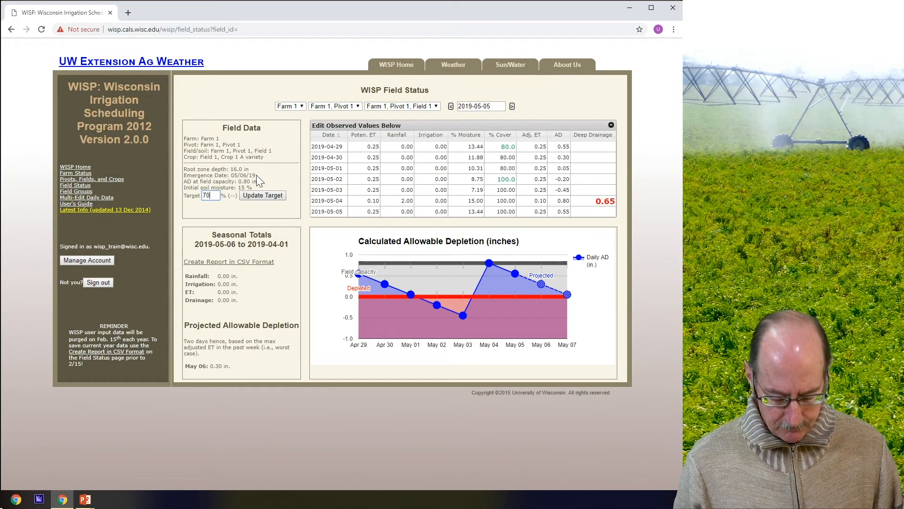
pyautogui.press('Return')
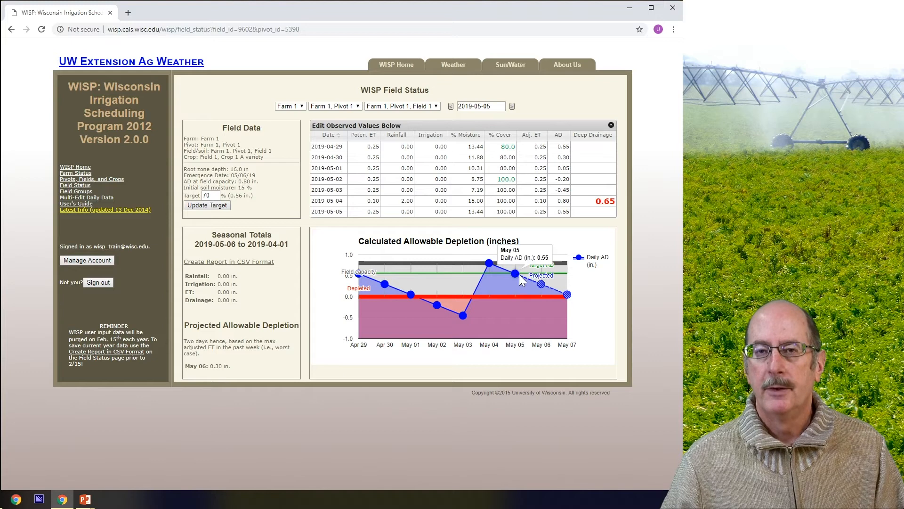
pyautogui.moveTo(453, 271)
pyautogui.moveTo(410, 269)
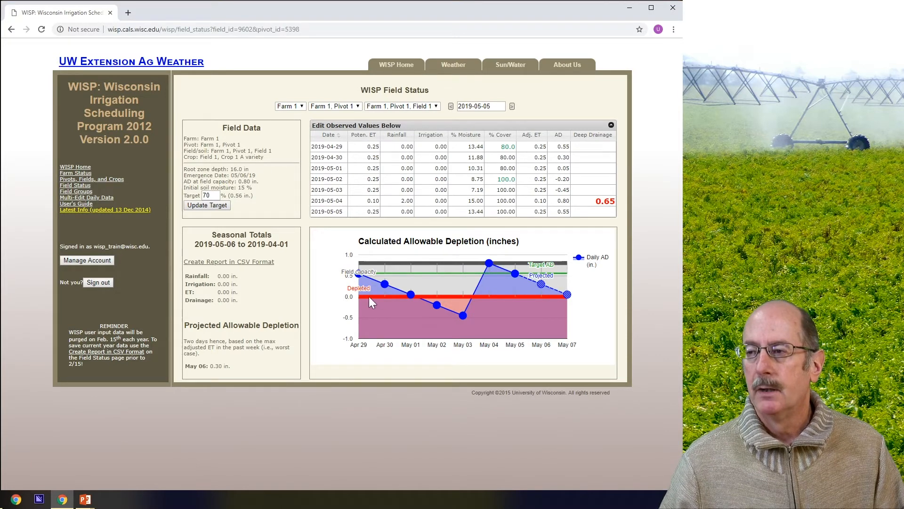
# - Examine the May 03 and May 04 points in the allowable depletion chart and the field's target setting
pyautogui.moveTo(445, 295)
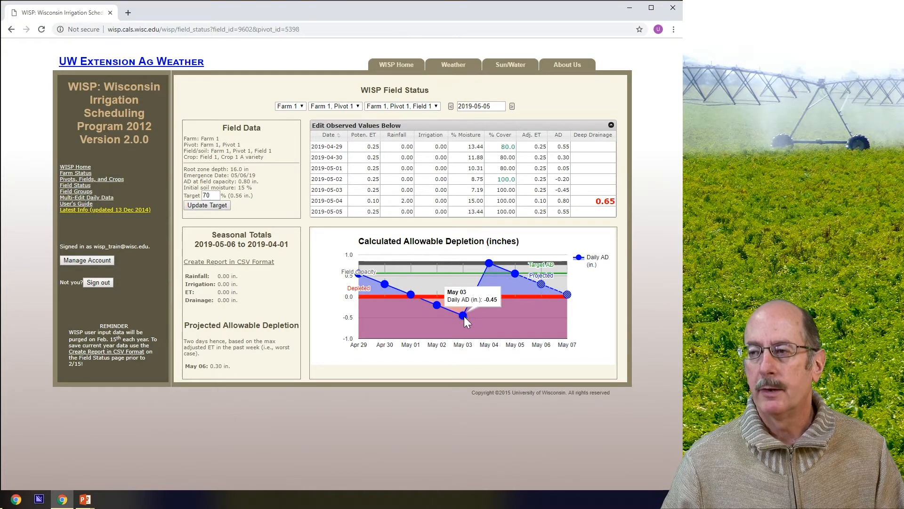
pyautogui.moveTo(486, 295)
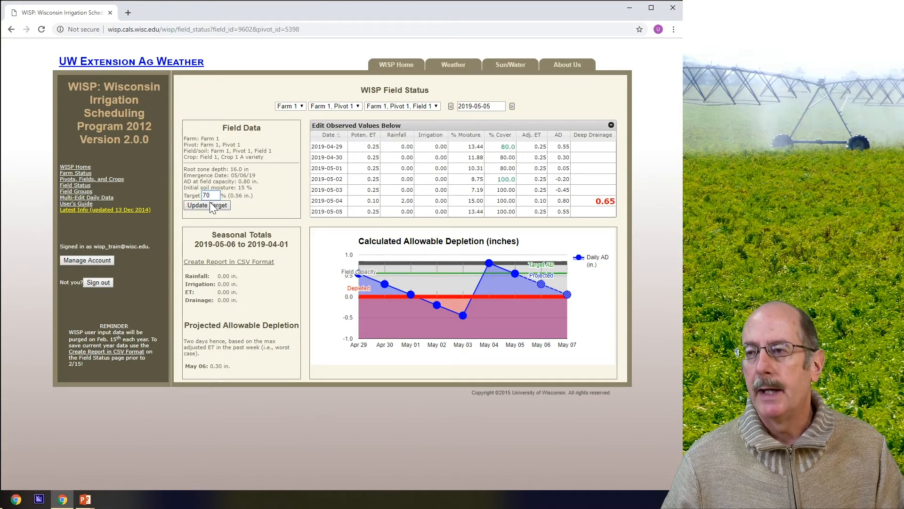
pyautogui.click(213, 207)
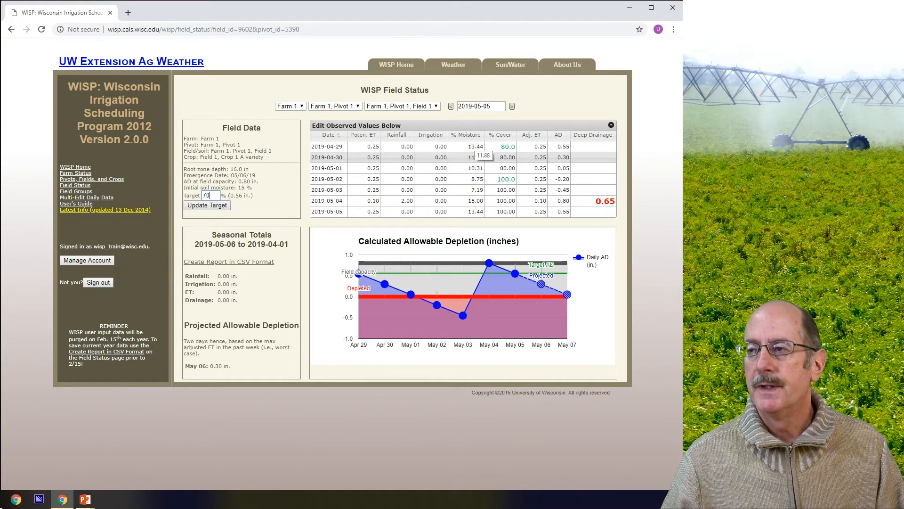
# - Open the observed values of 2019-04-30 for editing, followed by the % Cover value of 2019-04-29
pyautogui.click(469, 157)
pyautogui.click(467, 158)
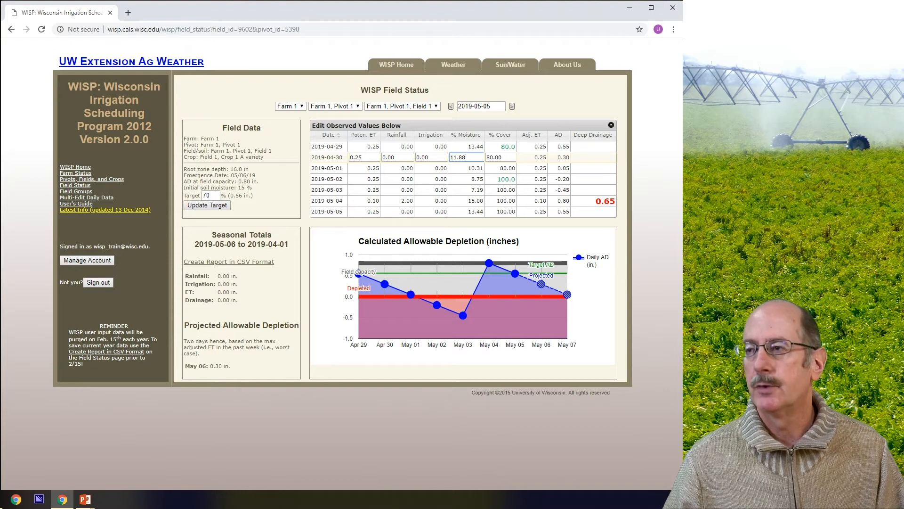
pyautogui.click(499, 149)
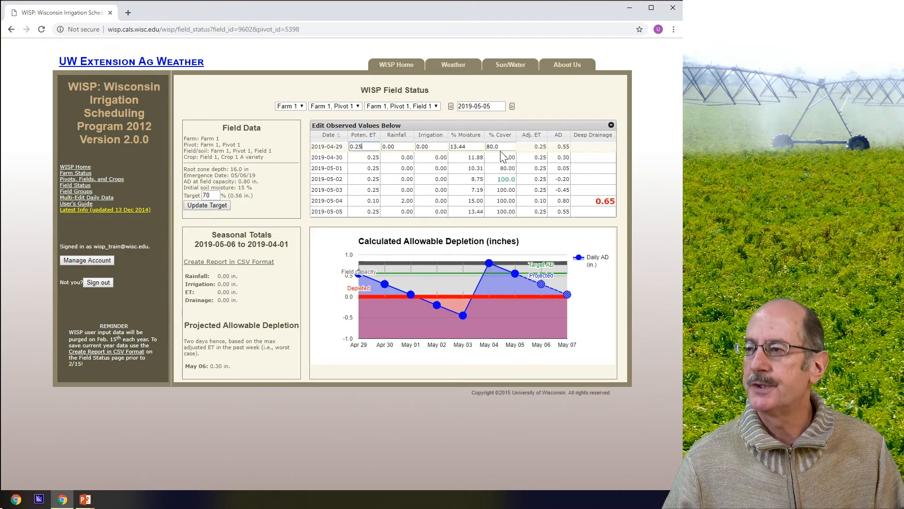
pyautogui.click(499, 150)
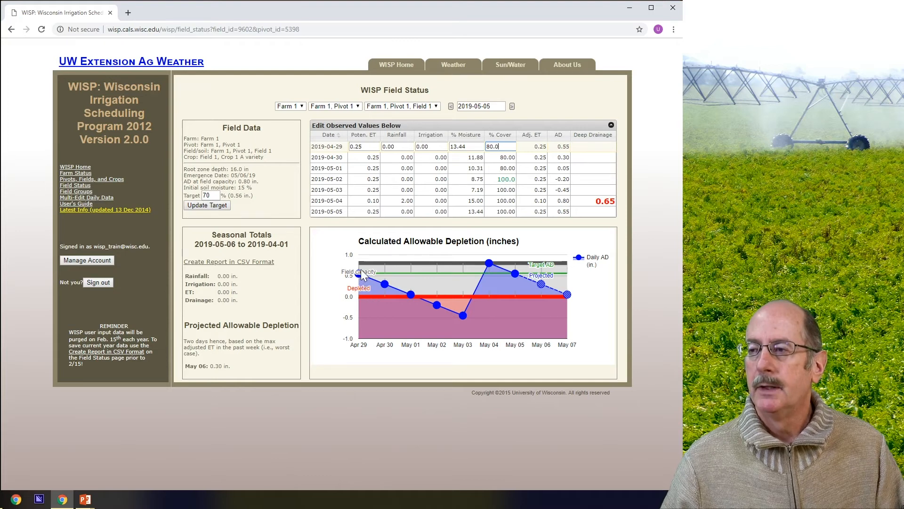
# - Examine the daily allowable depletion points from Apr 29 through the projected days and compare them with the field's target setting
pyautogui.moveTo(359, 276)
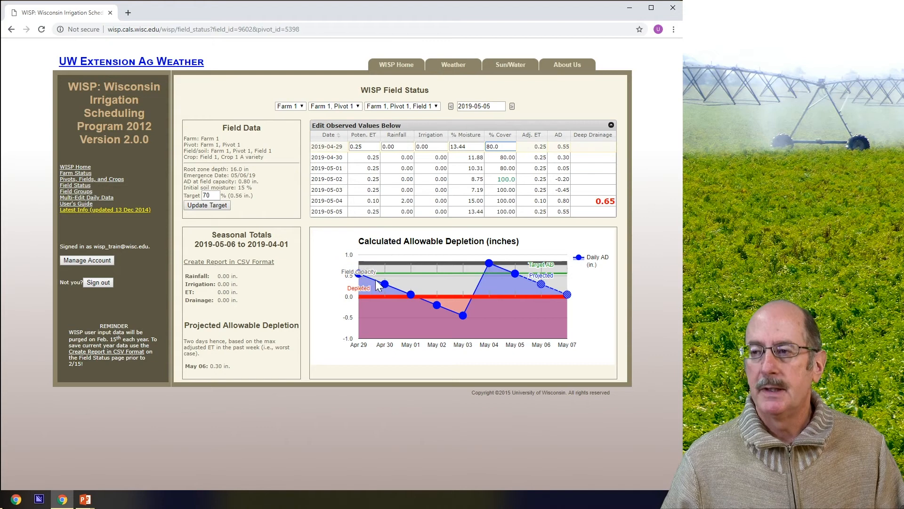
pyautogui.moveTo(385, 285)
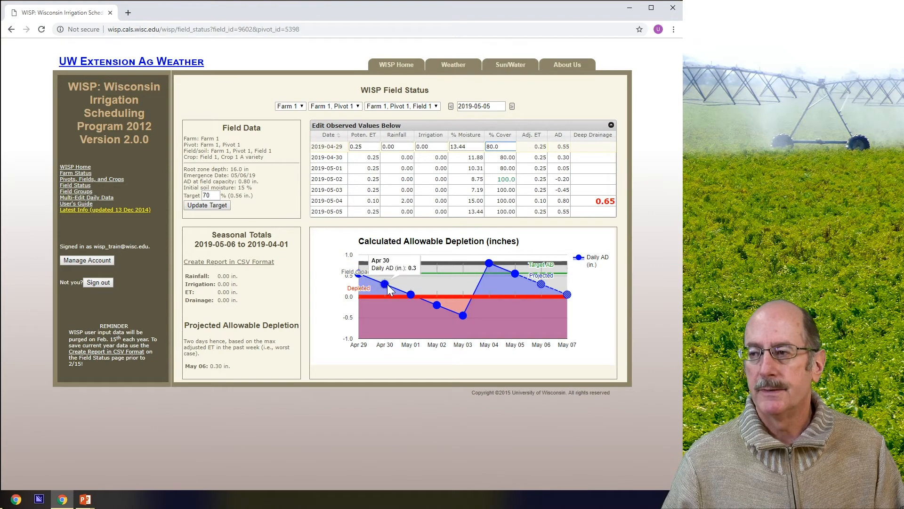
pyautogui.moveTo(410, 293)
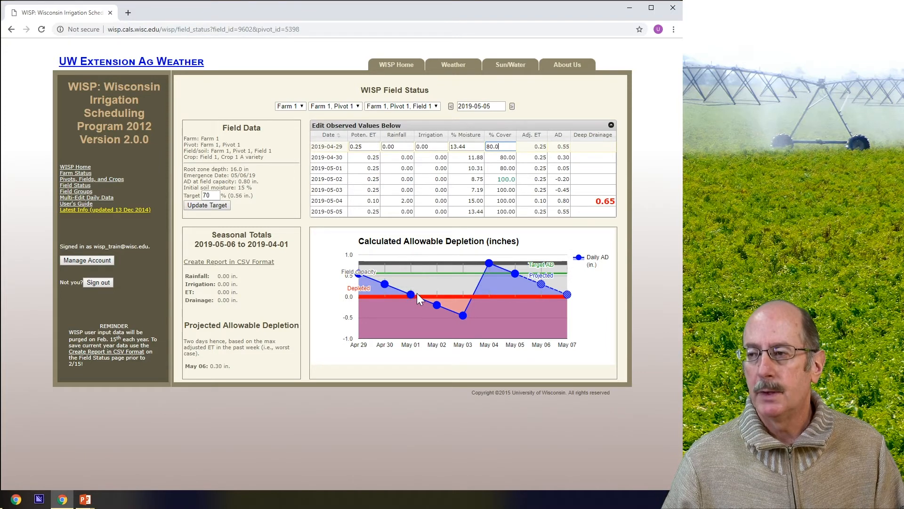
pyautogui.moveTo(465, 316)
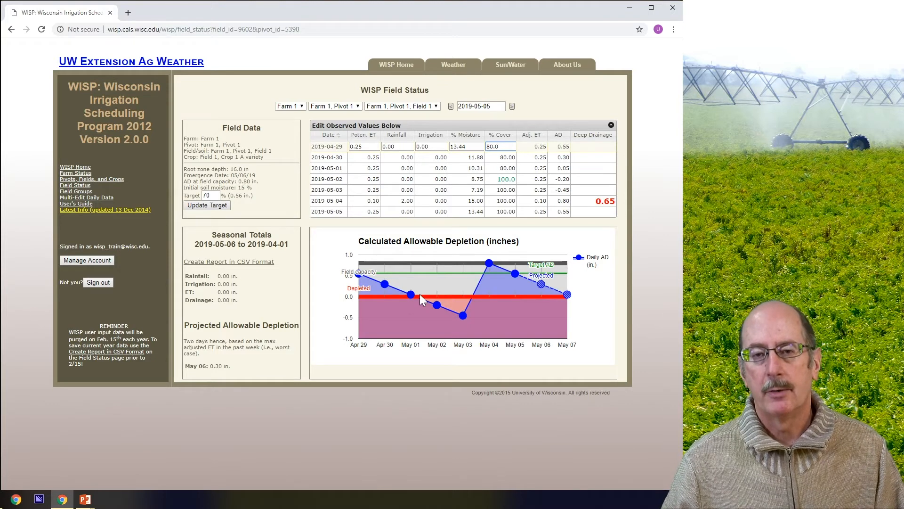
pyautogui.moveTo(439, 307)
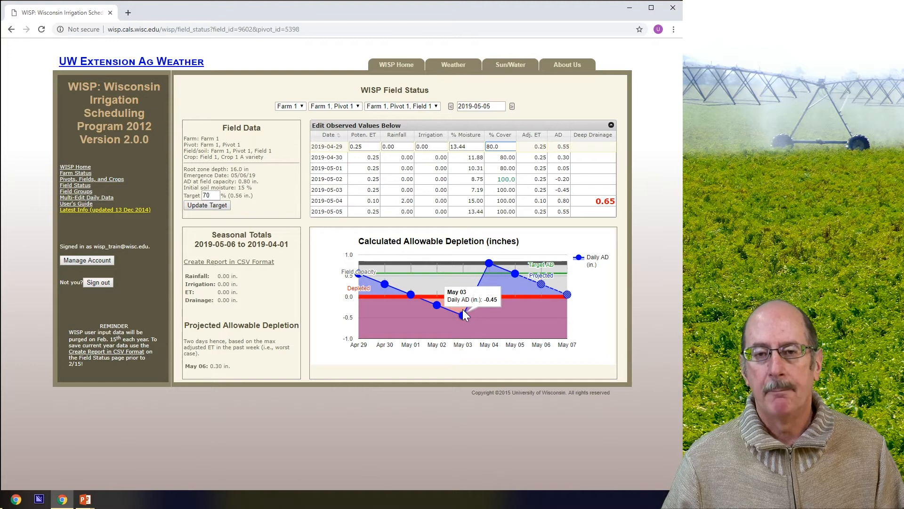
pyautogui.moveTo(487, 269)
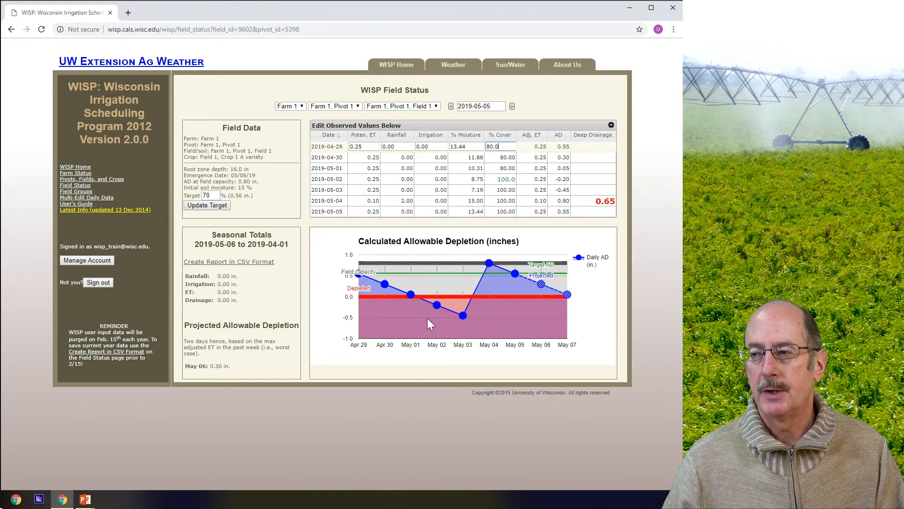
pyautogui.moveTo(467, 316)
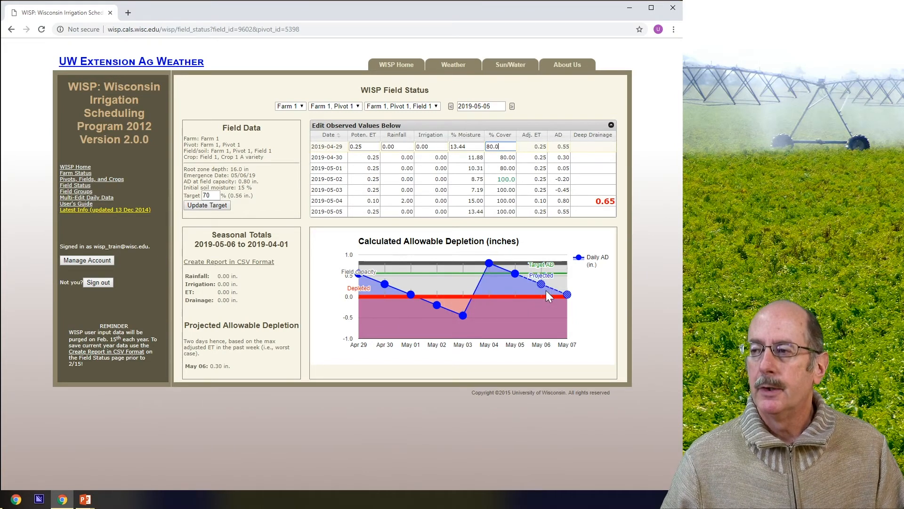
pyautogui.moveTo(540, 286)
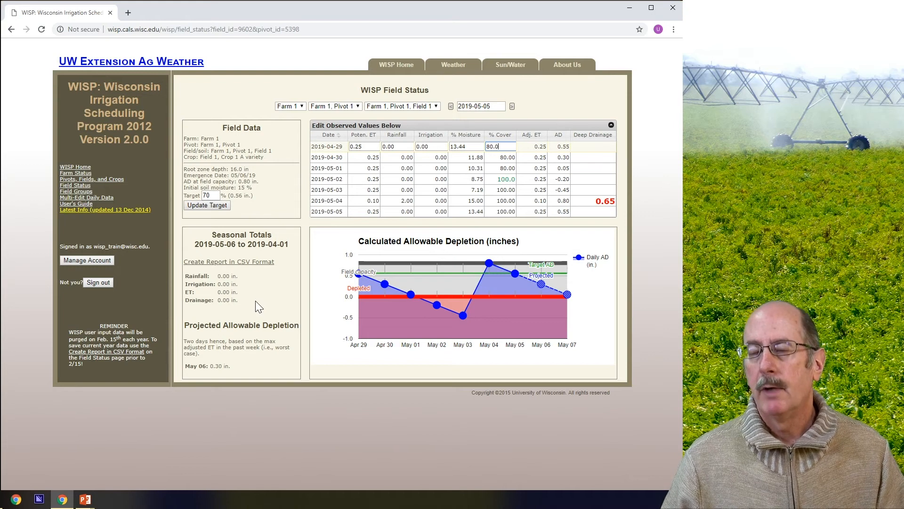
pyautogui.click(214, 195)
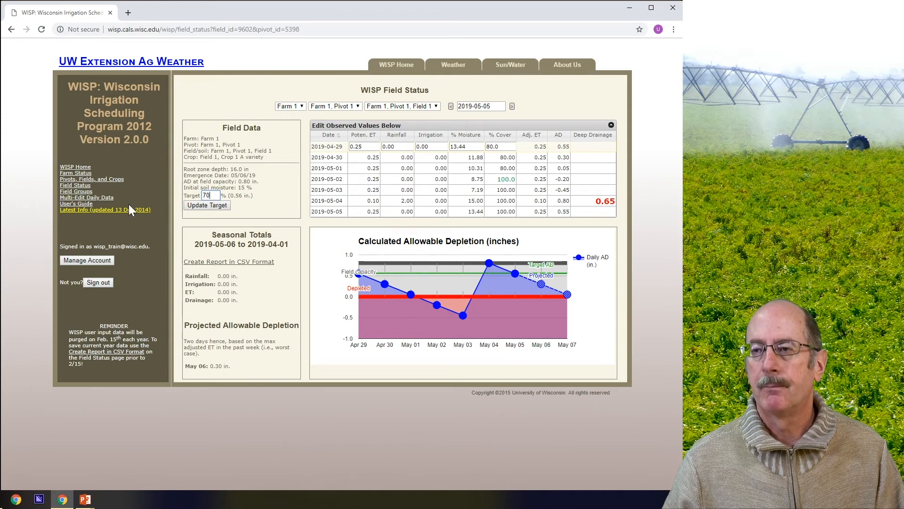
# - Start a new field group and name it "Group 2"
pyautogui.click(84, 191)
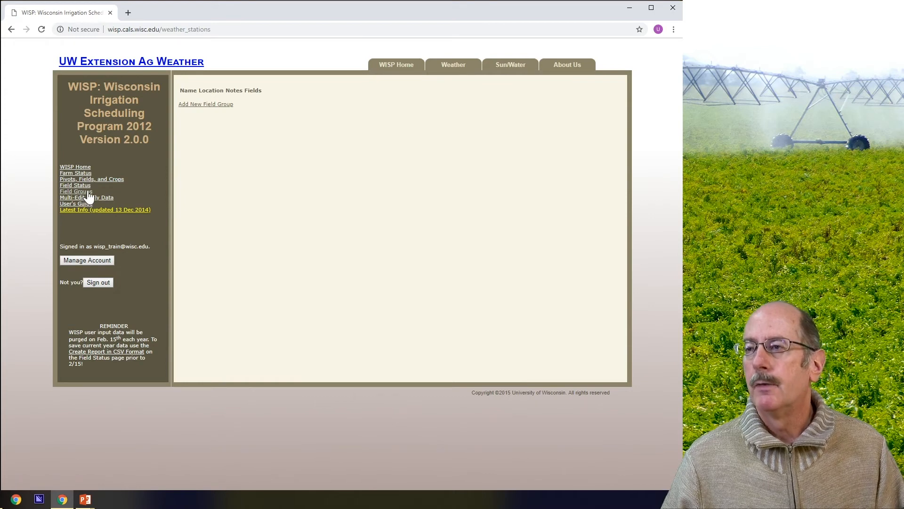
pyautogui.click(217, 106)
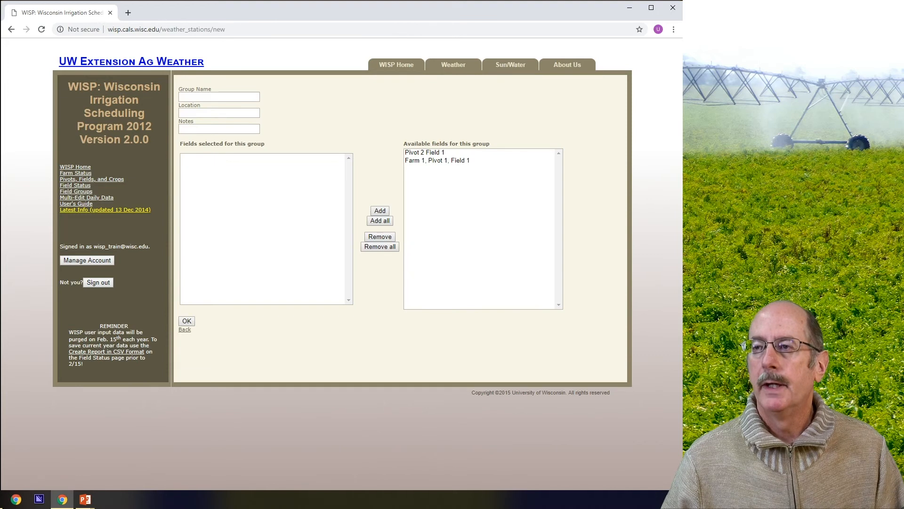
pyautogui.click(219, 97)
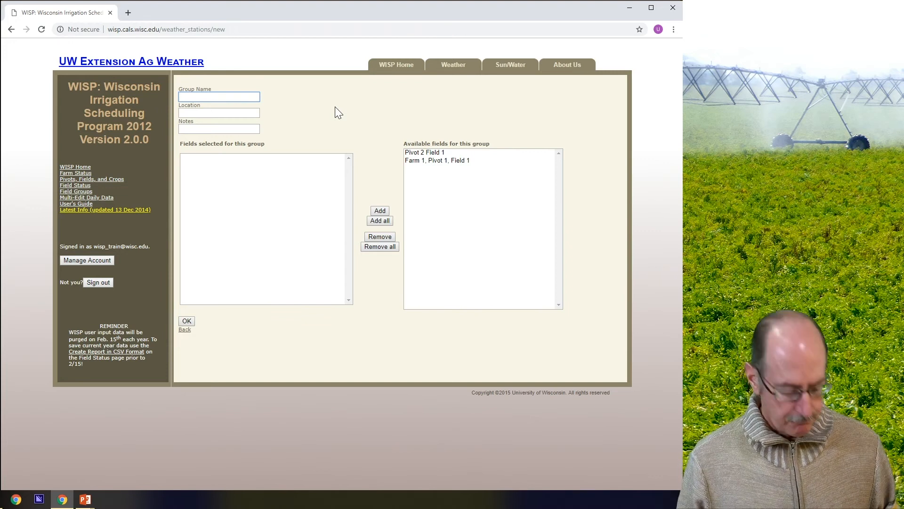
pyautogui.write('Grou')
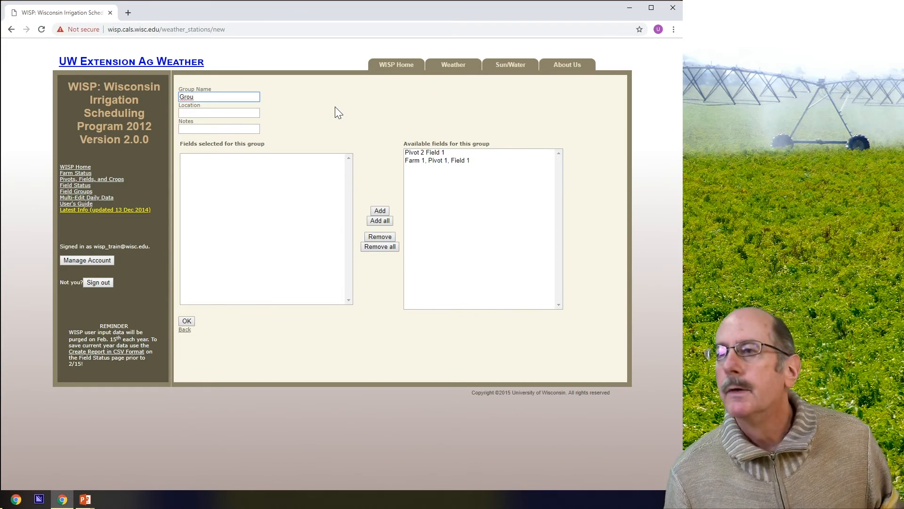
pyautogui.write('p')
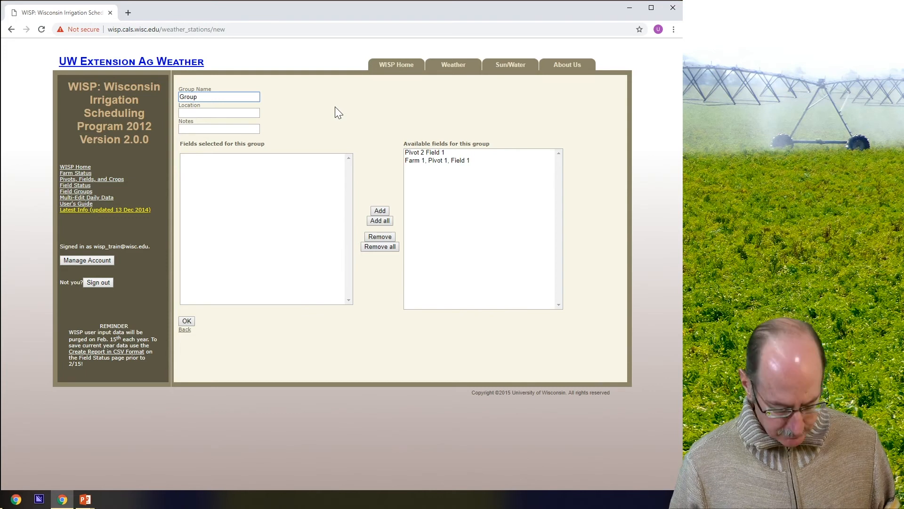
pyautogui.write(' 2')
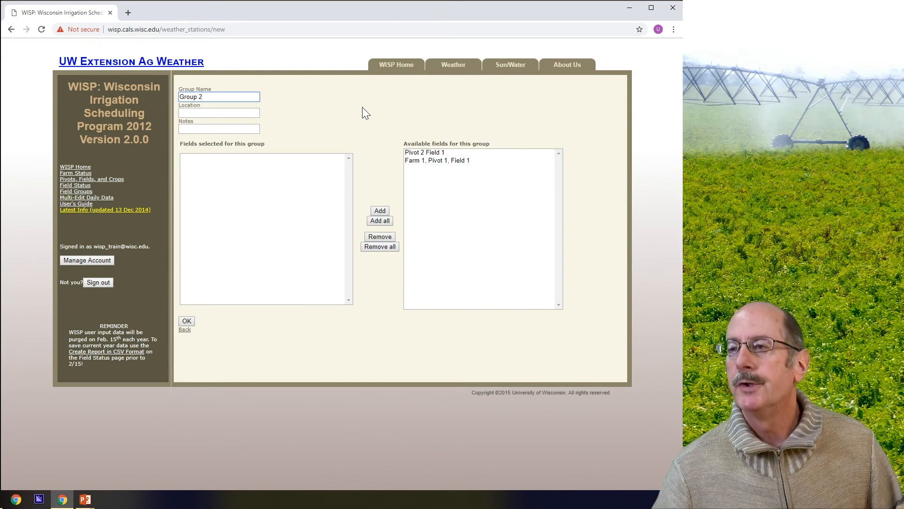
# - Set the new field group's location to "Jones Farm" and leave its notes blank
pyautogui.click(219, 113)
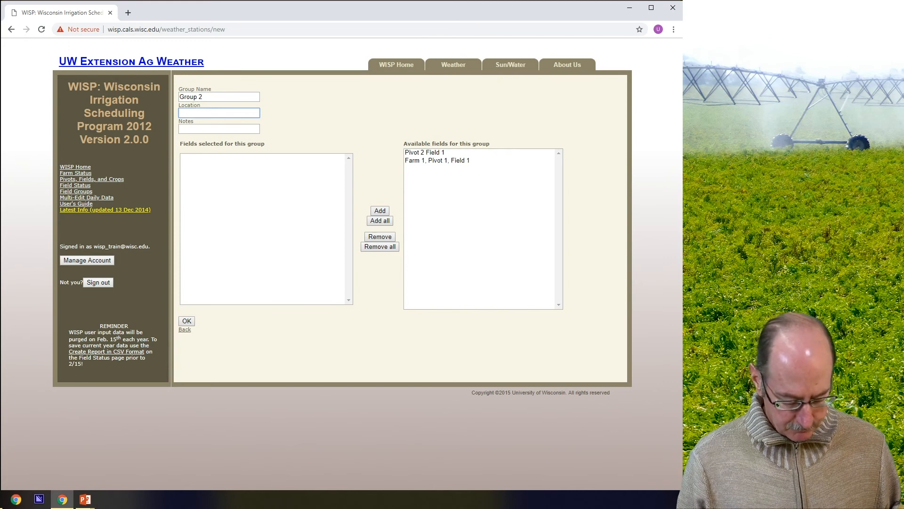
pyautogui.write('Jo')
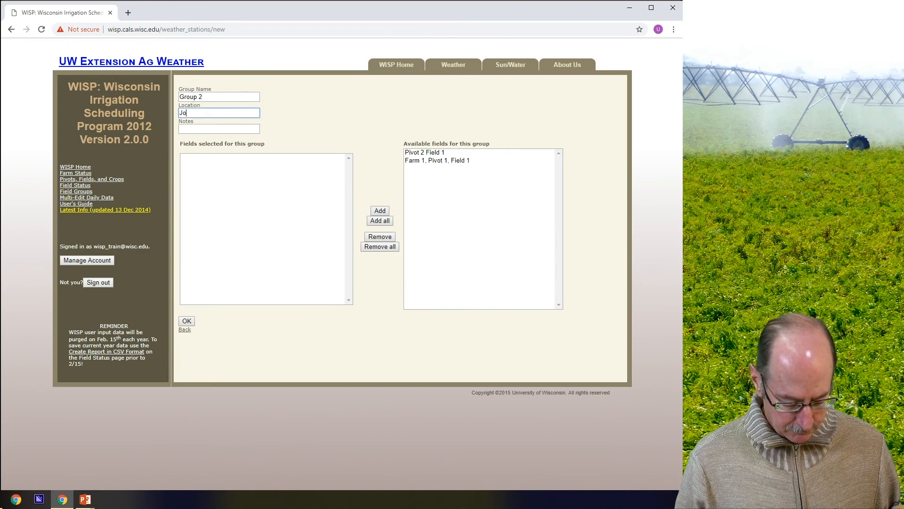
pyautogui.write('nes Farm')
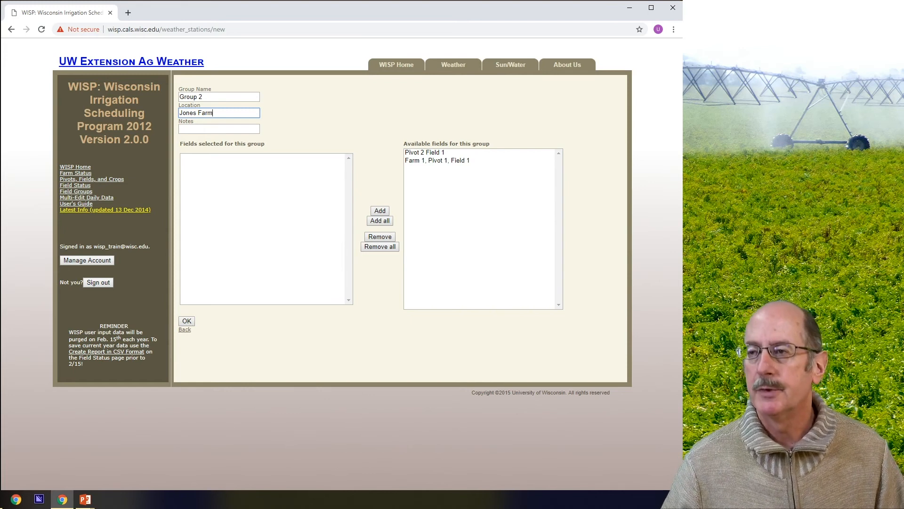
pyautogui.click(205, 128)
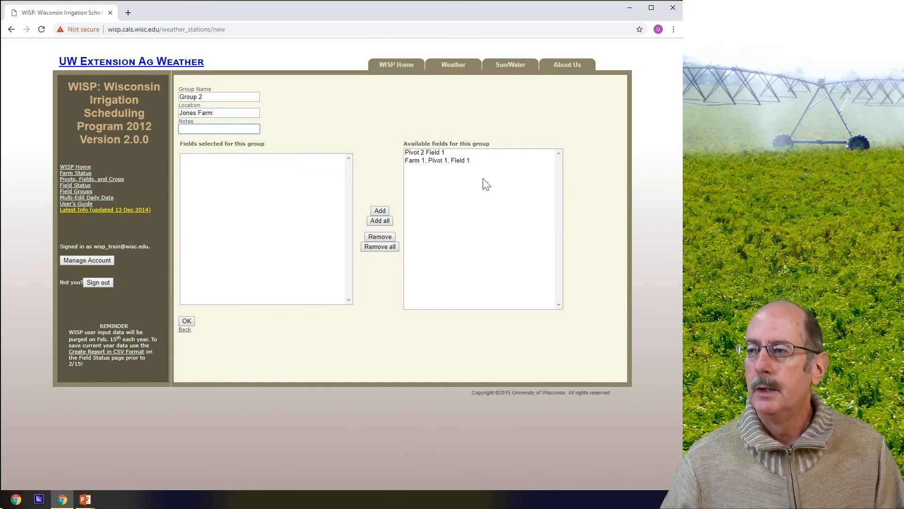
# - Add Pivot 2 Field 1 and all remaining fields to the group, take Farm 1, Pivot 1, Field 1 back out, and save the group
pyautogui.click(437, 154)
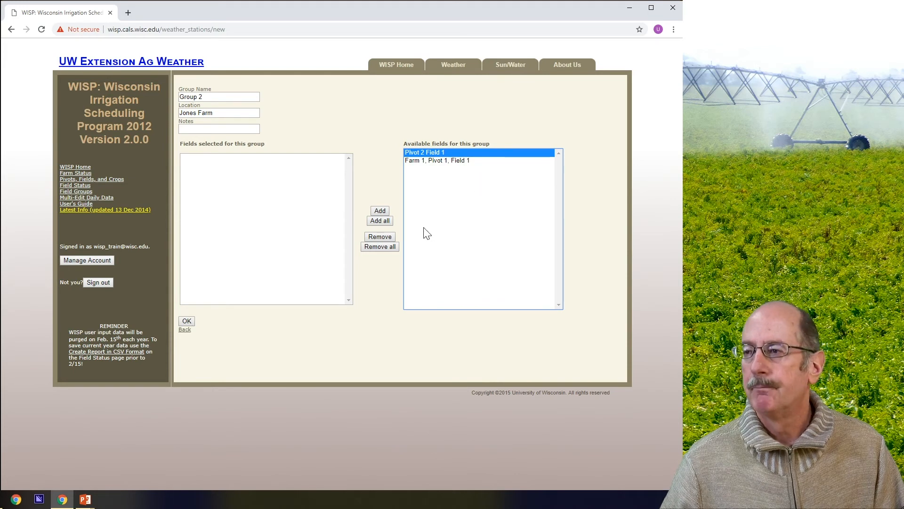
pyautogui.click(382, 212)
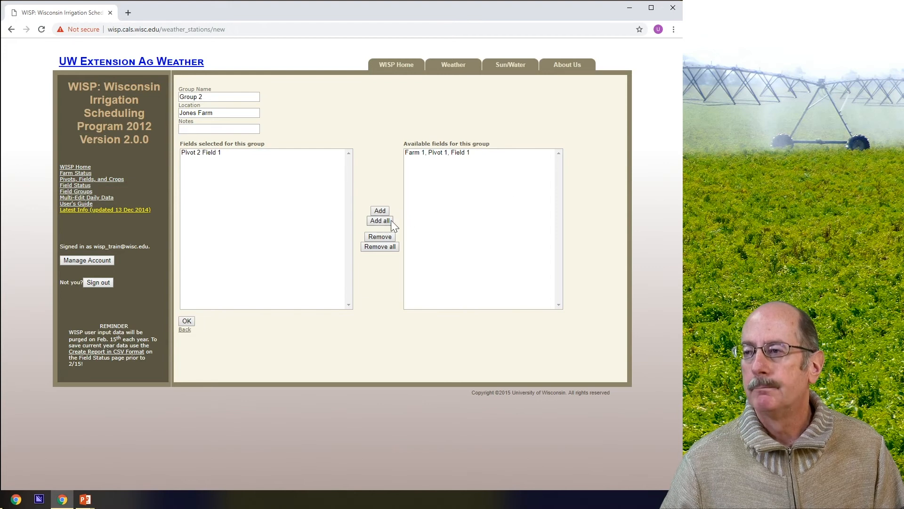
pyautogui.click(380, 221)
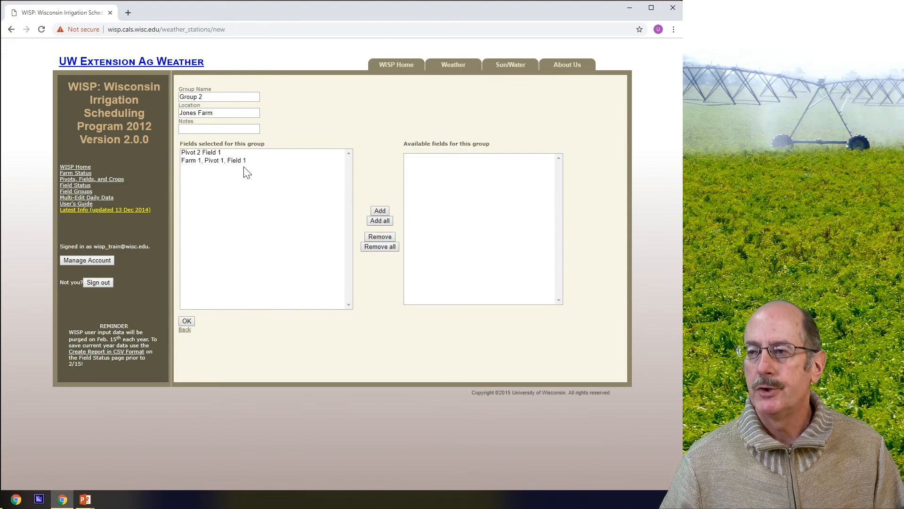
pyautogui.click(232, 160)
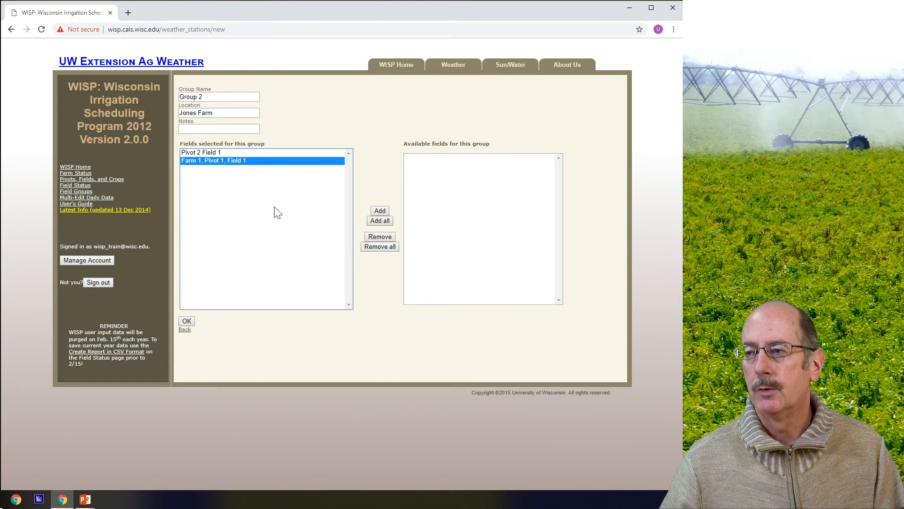
pyautogui.click(384, 238)
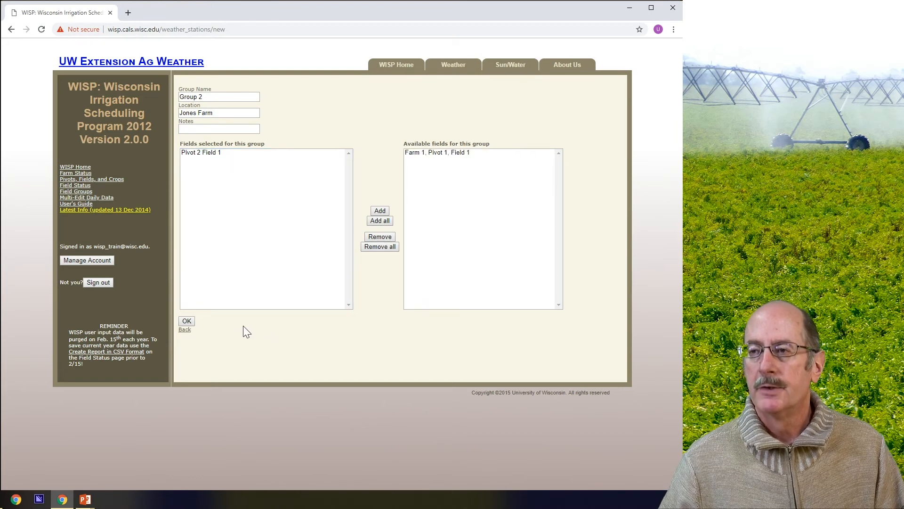
pyautogui.click(187, 322)
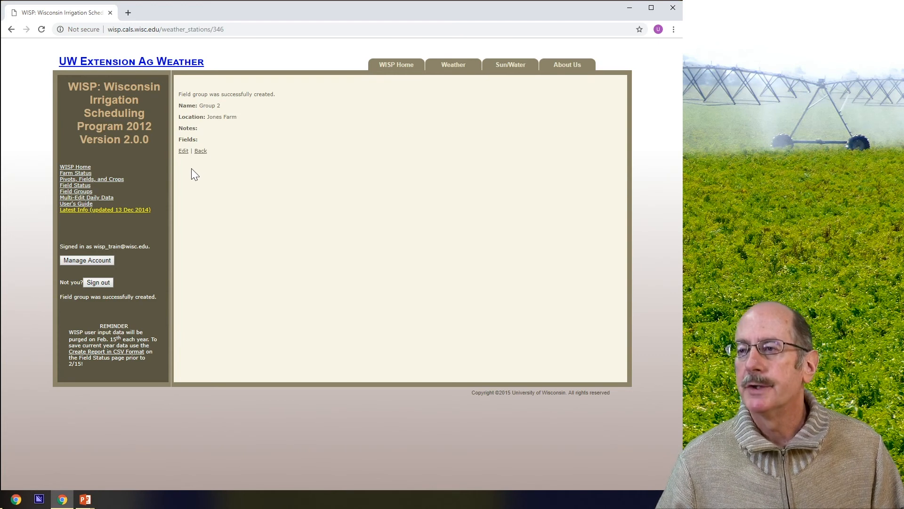
# - Reopen the saved Group 2 for editing and check which fields are selected for it
pyautogui.click(183, 152)
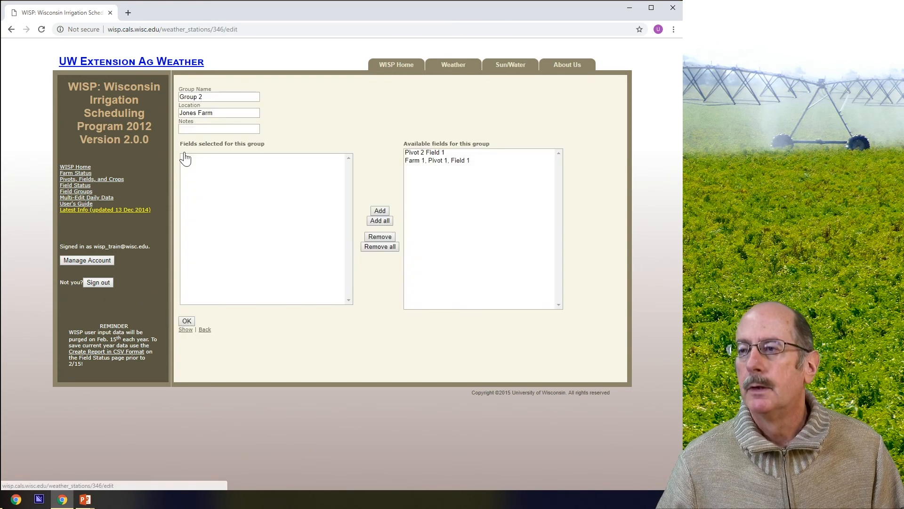
pyautogui.click(234, 203)
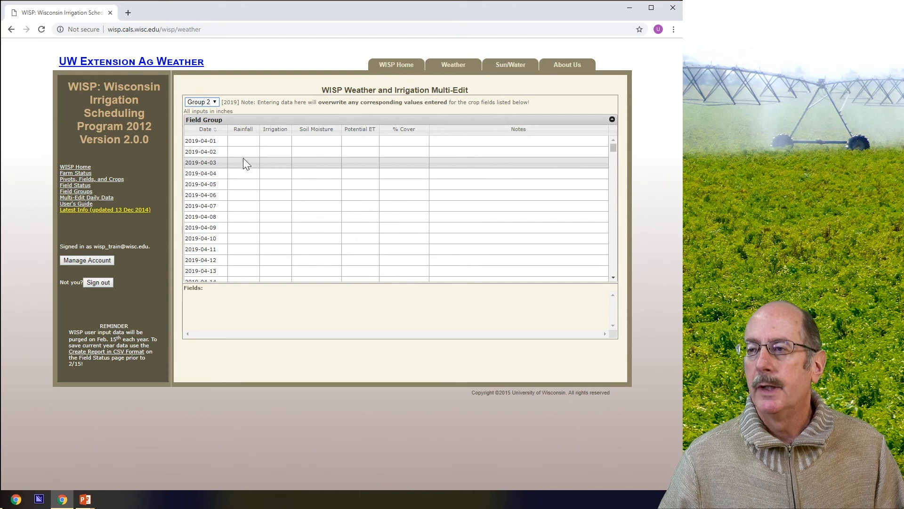
# - Enter .500 inches of rainfall for 2019-04-04 in Group 2's daily data, leaving that day's irrigation blank
pyautogui.click(243, 173)
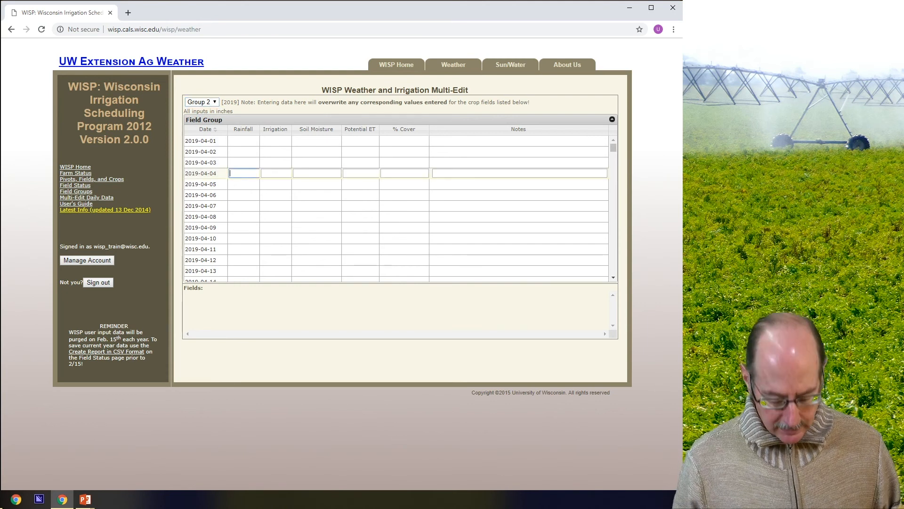
pyautogui.write('.500')
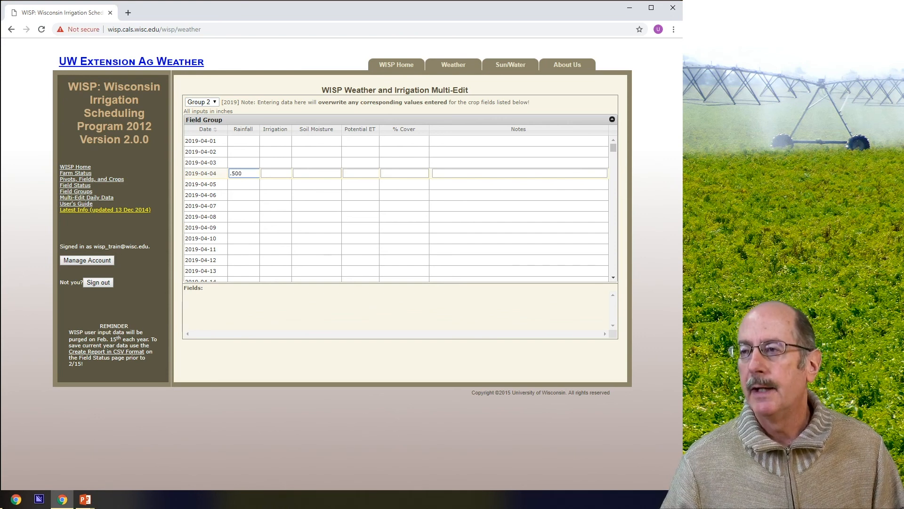
pyautogui.click(276, 173)
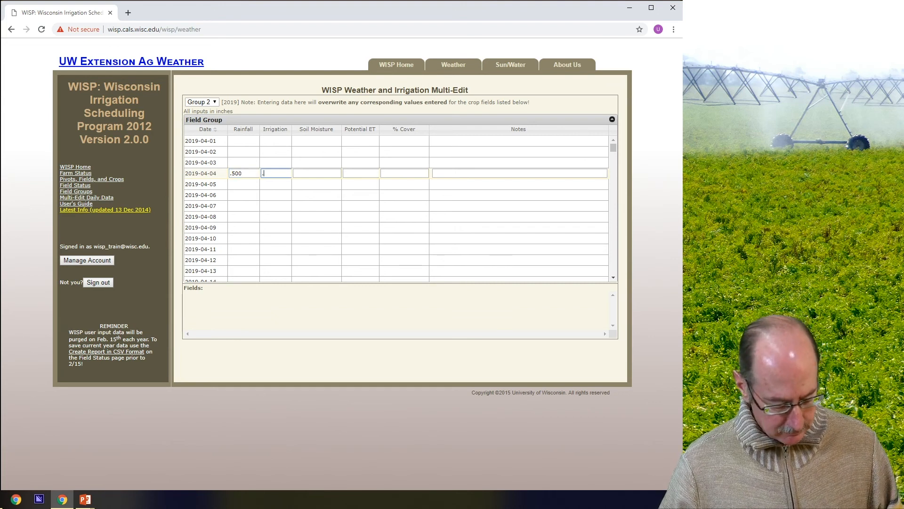
pyautogui.write('.25')
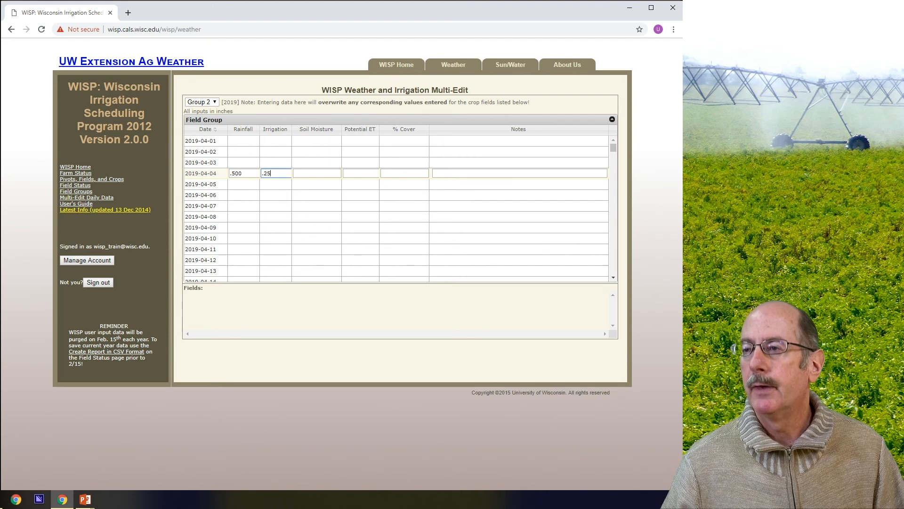
pyautogui.press('BackSpace')
pyautogui.press('BackSpace')
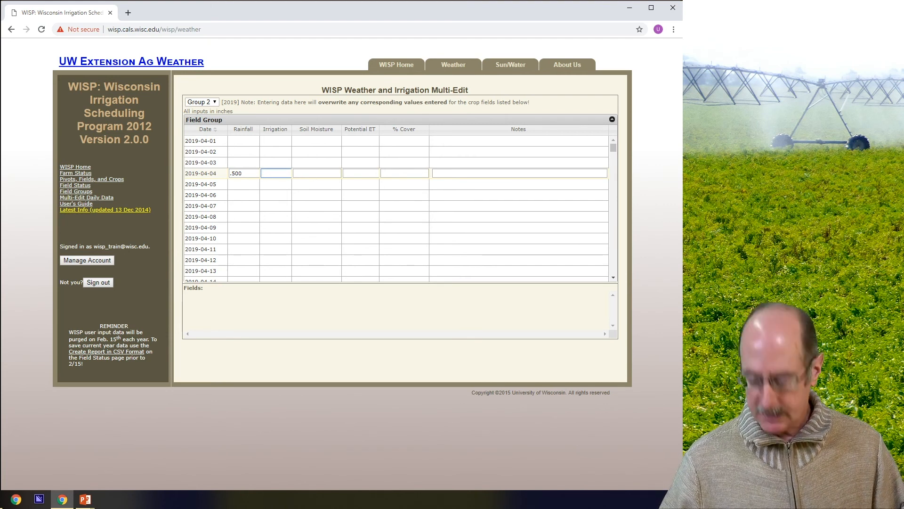
pyautogui.press('Return')
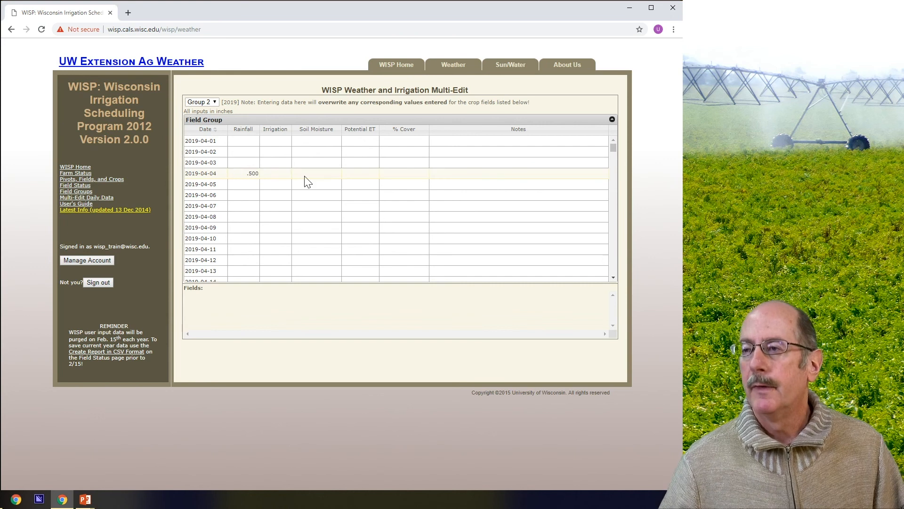
# - Enter .25 inches of irrigation for 2019-04-05 in Group 2's daily data and reload the multi-edit page
pyautogui.click(281, 184)
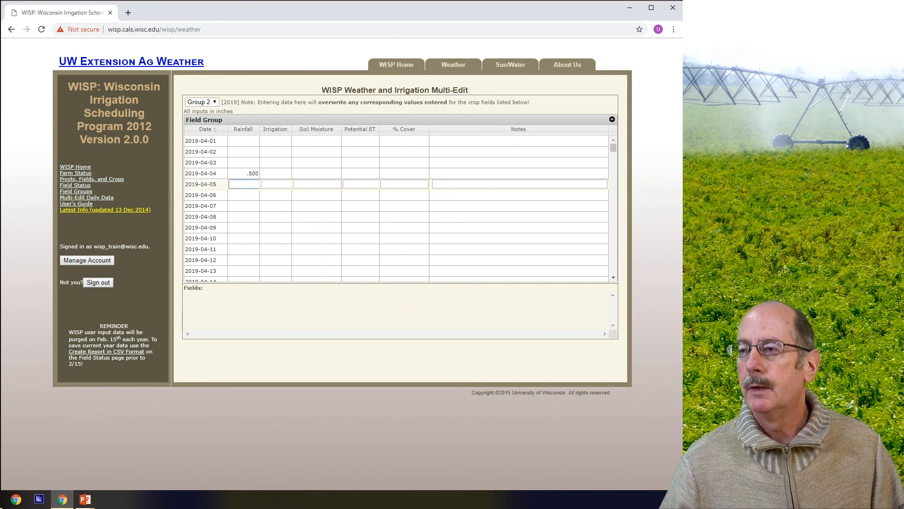
pyautogui.press('Tab')
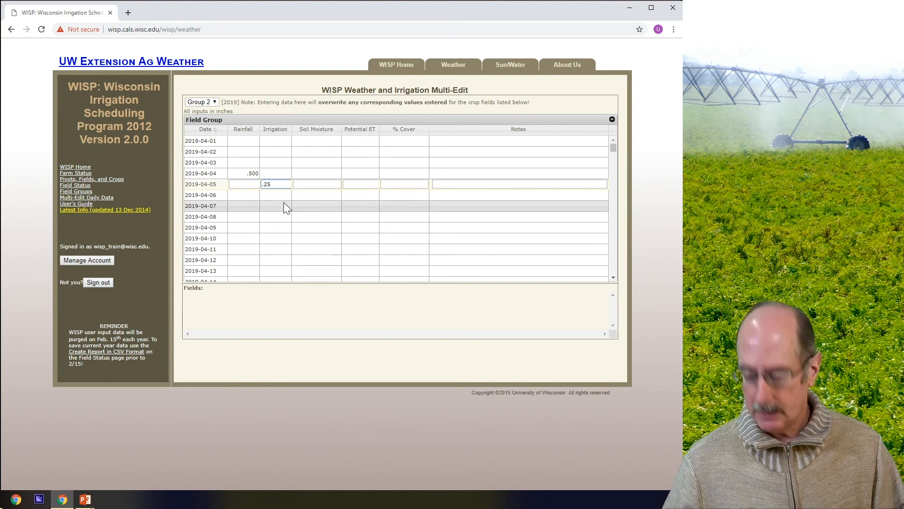
pyautogui.write('.25')
pyautogui.press('Return')
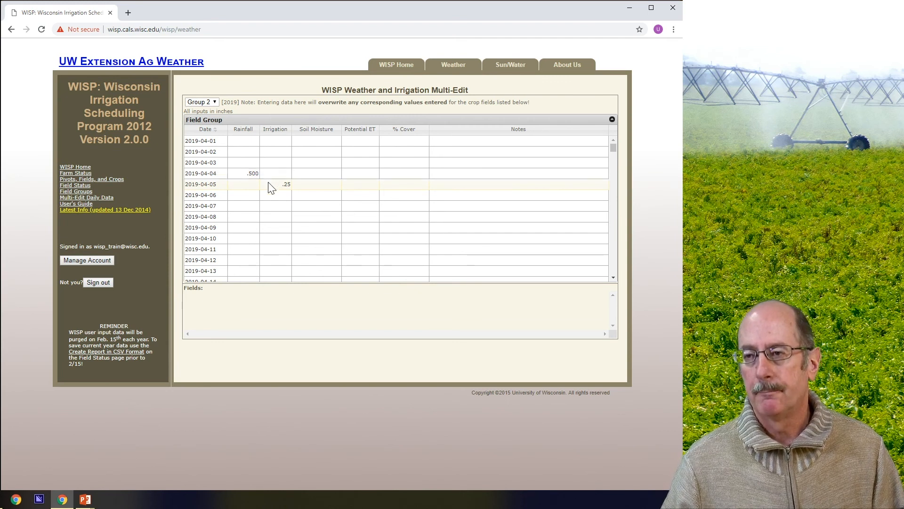
pyautogui.click(88, 197)
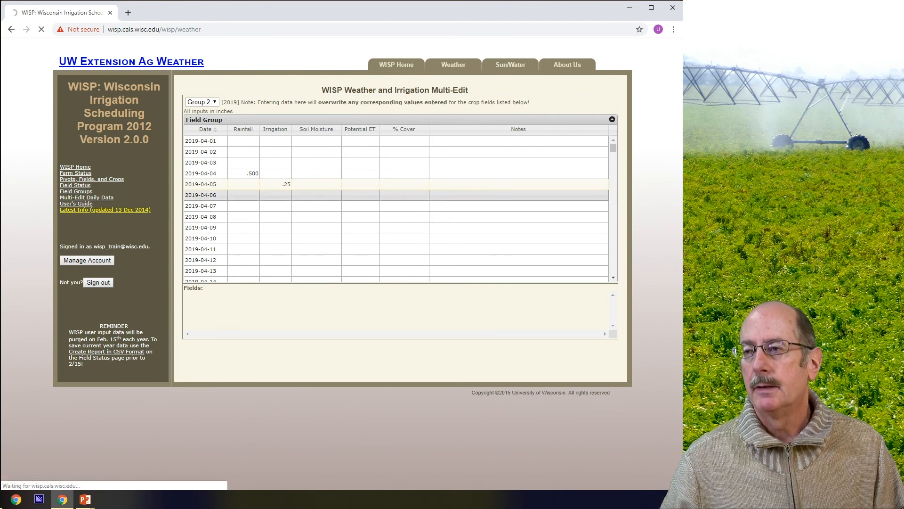